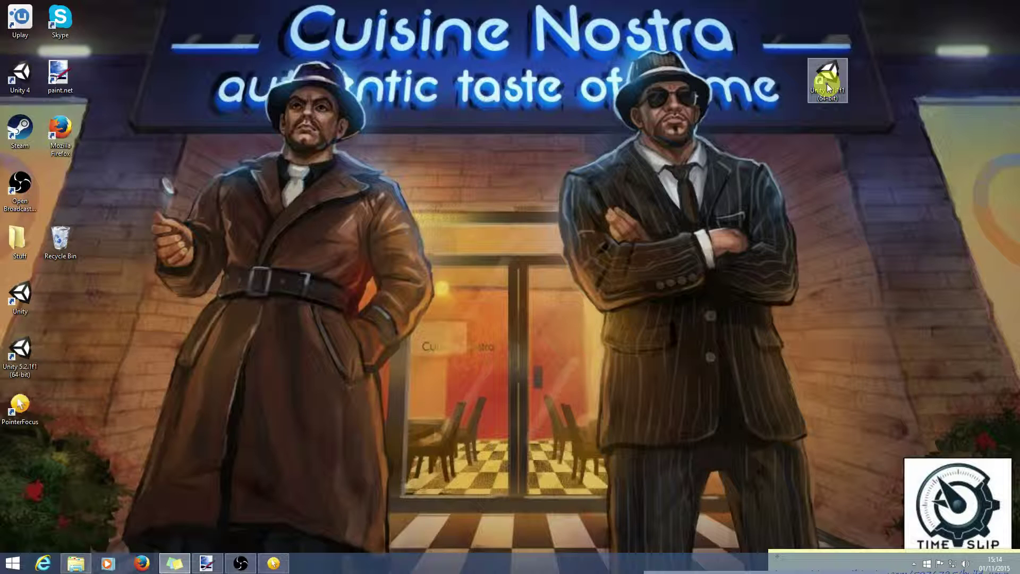
Step: Create a new 2D Unity project named PongTutorial from the project list
double_click(828, 88)
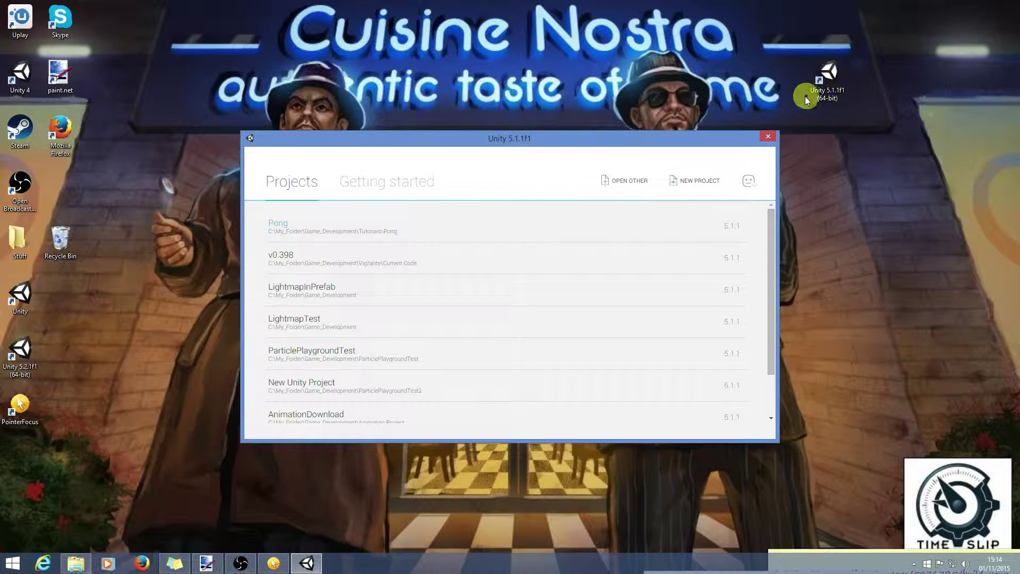
left_click(702, 178)
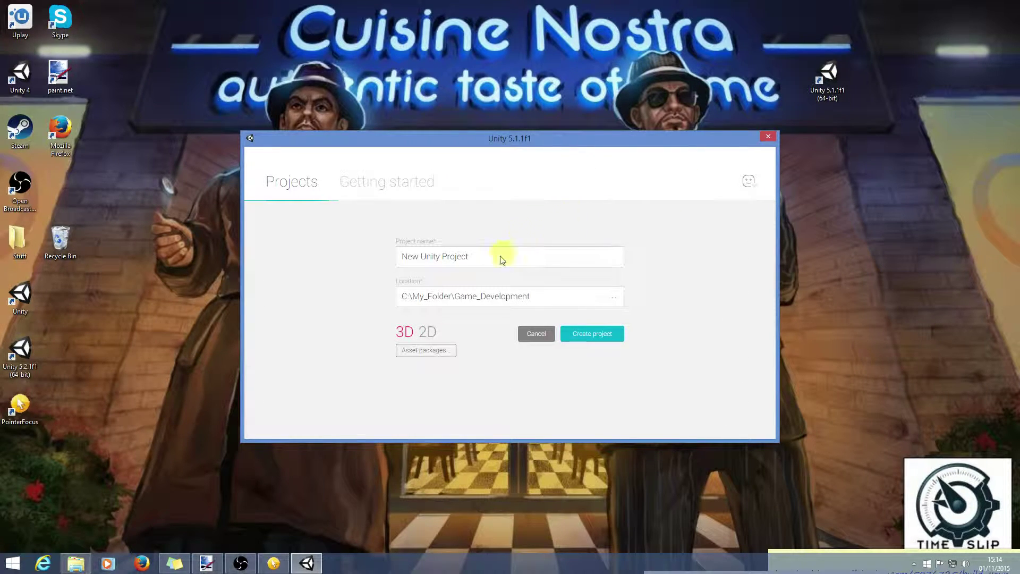
left_click_drag(489, 261, 352, 252)
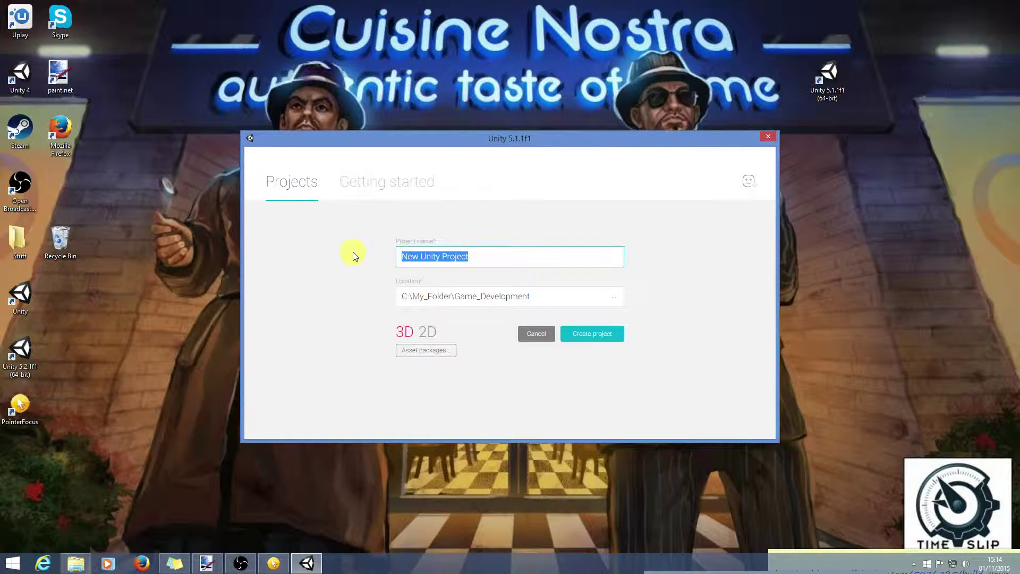
type("Pong")
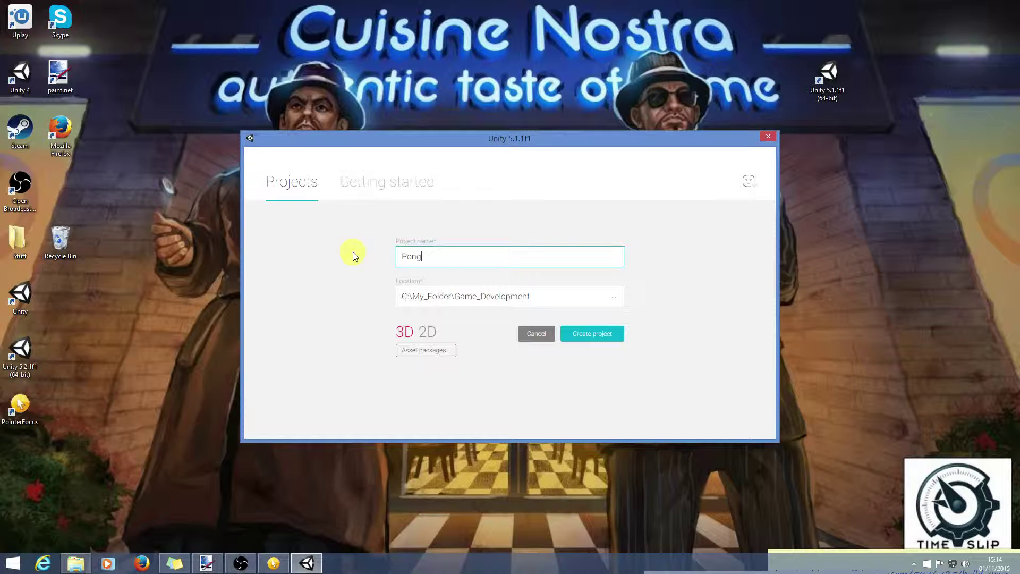
type("Tutorial")
left_click(428, 332)
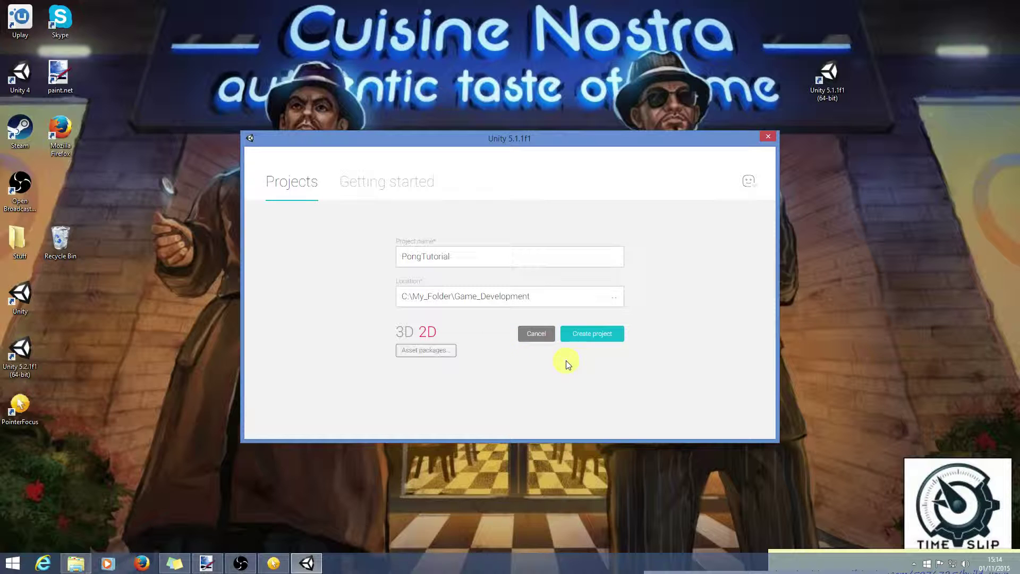
left_click(594, 339)
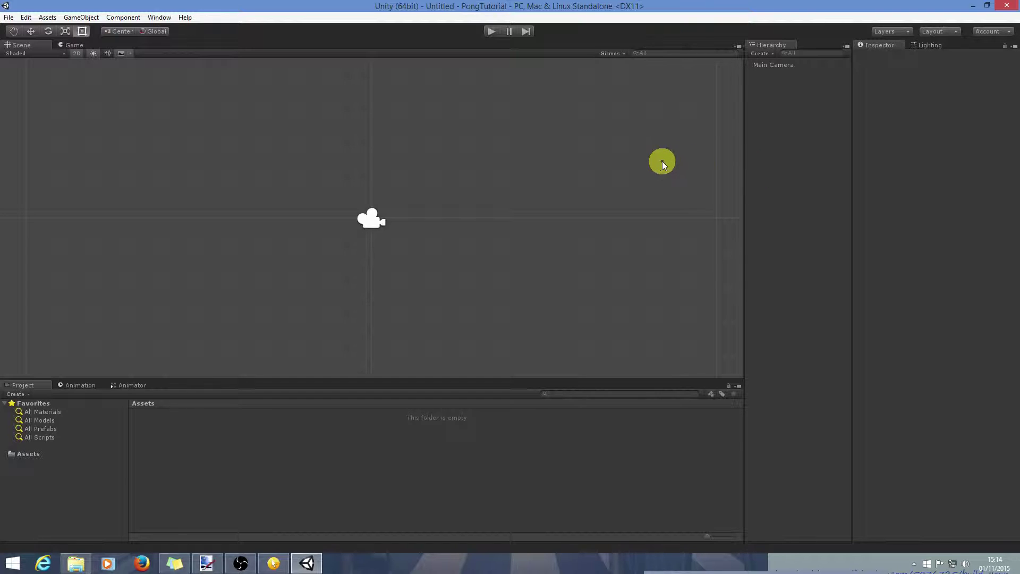
Step: Widen the Hierarchy panel, select Main Camera and show the Game view
left_click_drag(742, 173, 651, 172)
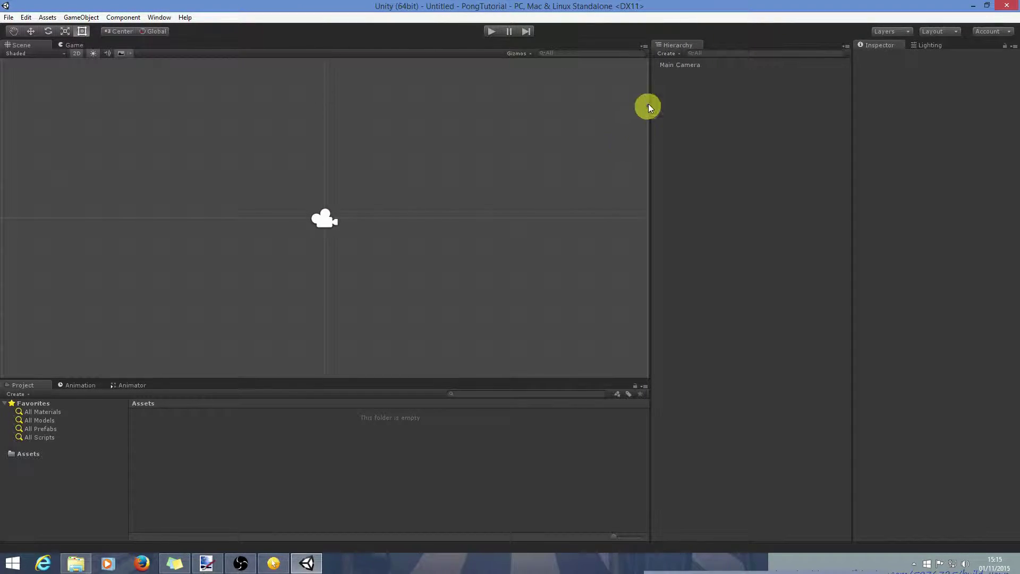
left_click(677, 66)
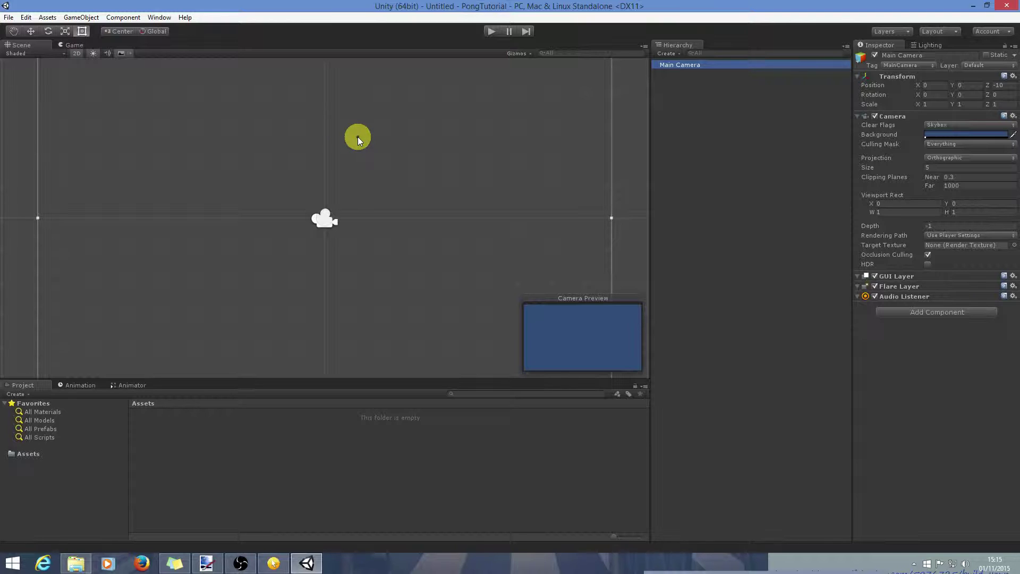
left_click(71, 46)
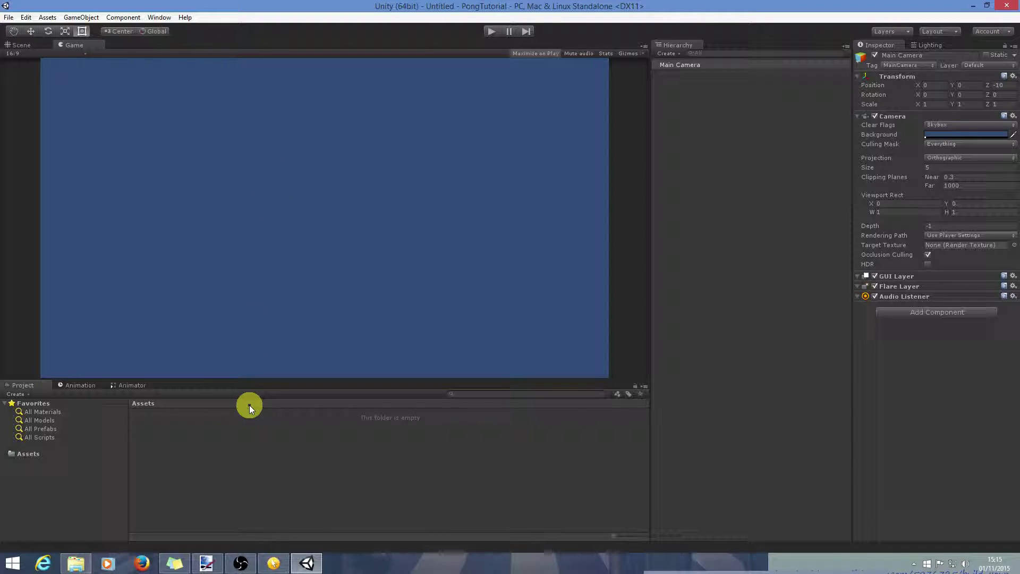
Step: Create a blank 64 × 64 image in paint.net
left_click(206, 563)
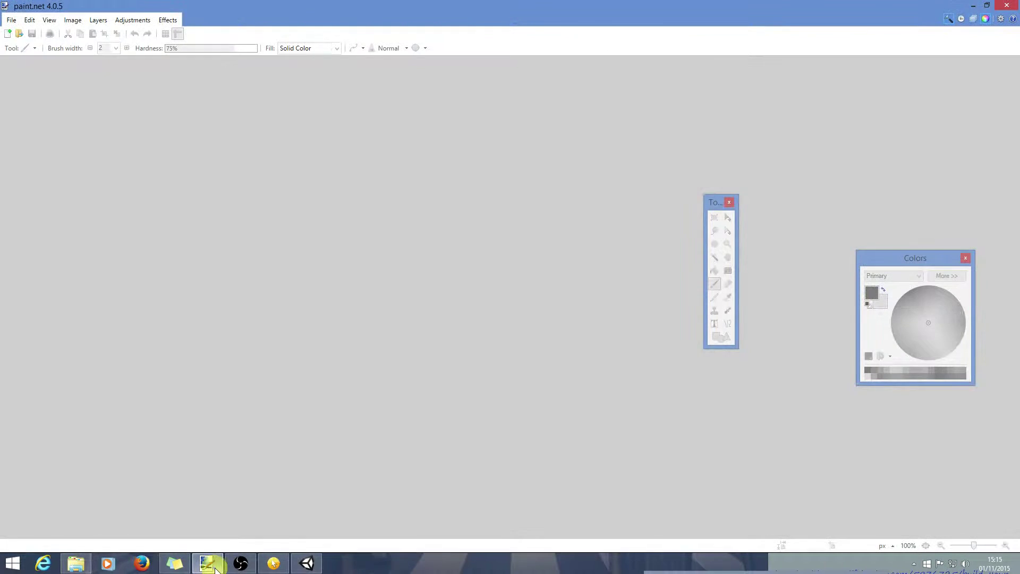
left_click(11, 21)
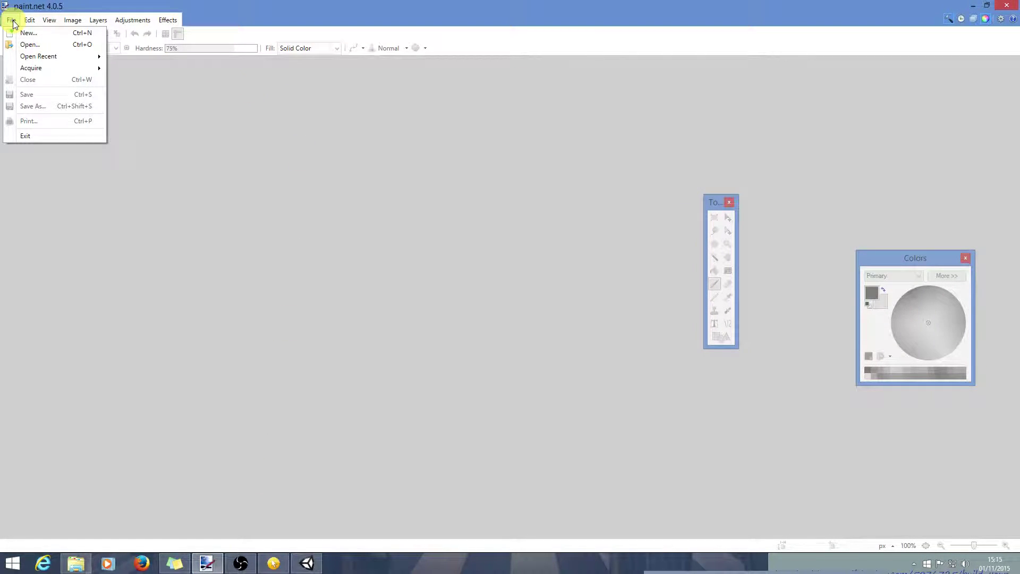
left_click(20, 32)
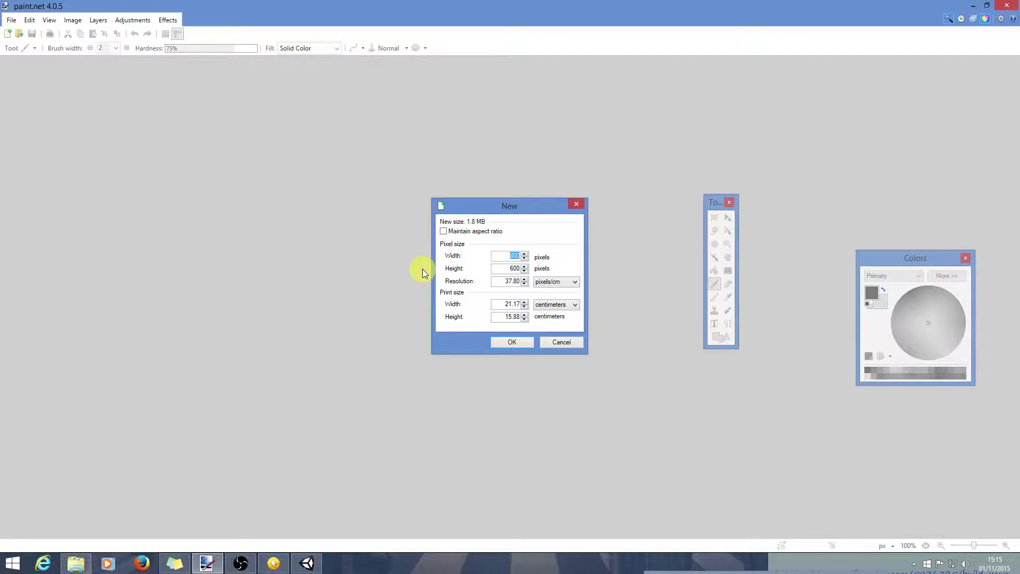
type("64")
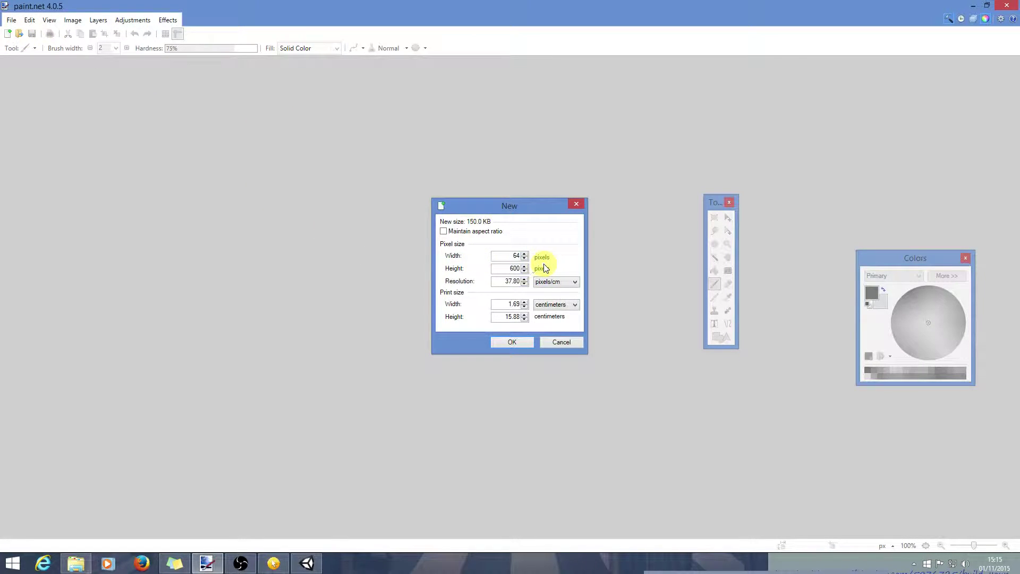
double_click(509, 267)
type("64")
left_click(509, 343)
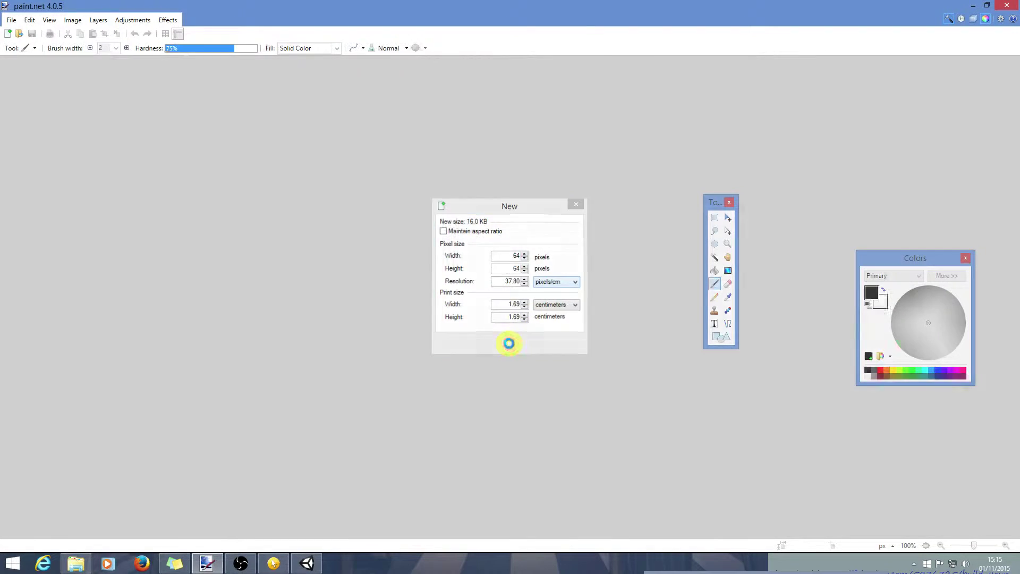
Step: Save the image as PongTexture.png with default PNG settings in the project's Assets folder
left_click(11, 22)
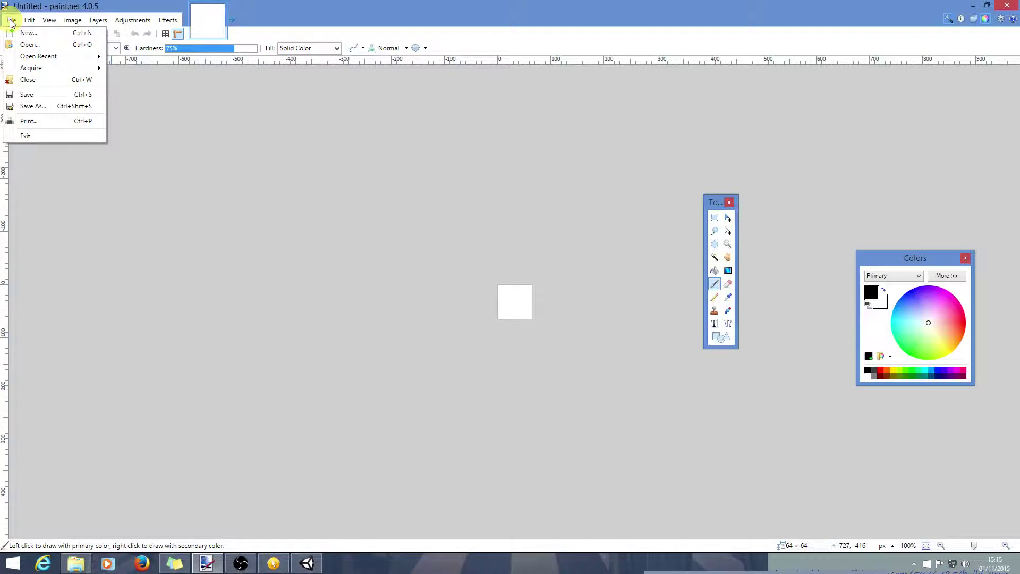
left_click(33, 104)
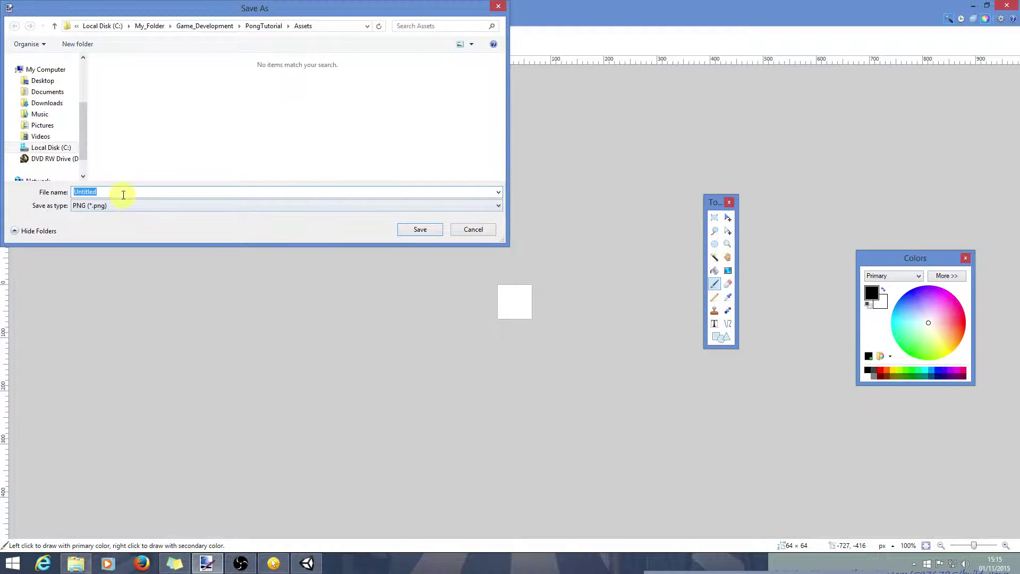
type("PongTexture")
key("Return")
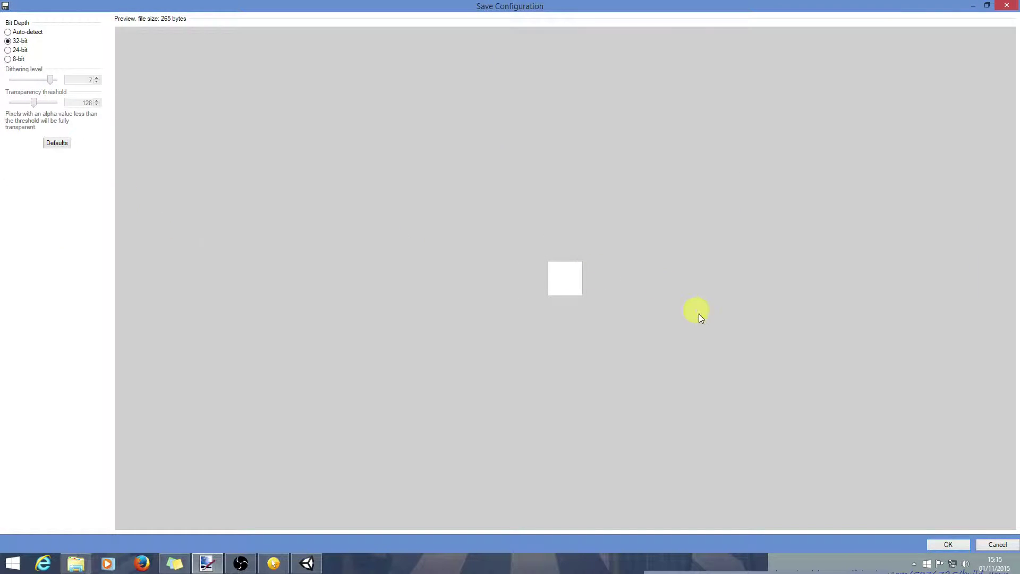
left_click(947, 544)
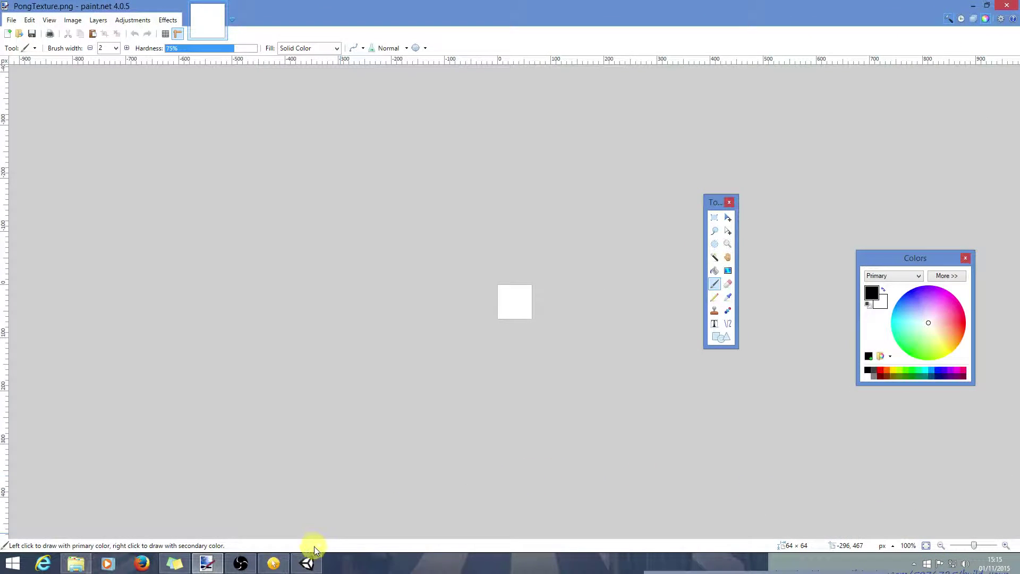
Step: Add a new 2D Sprite object to the Unity scene
left_click(311, 563)
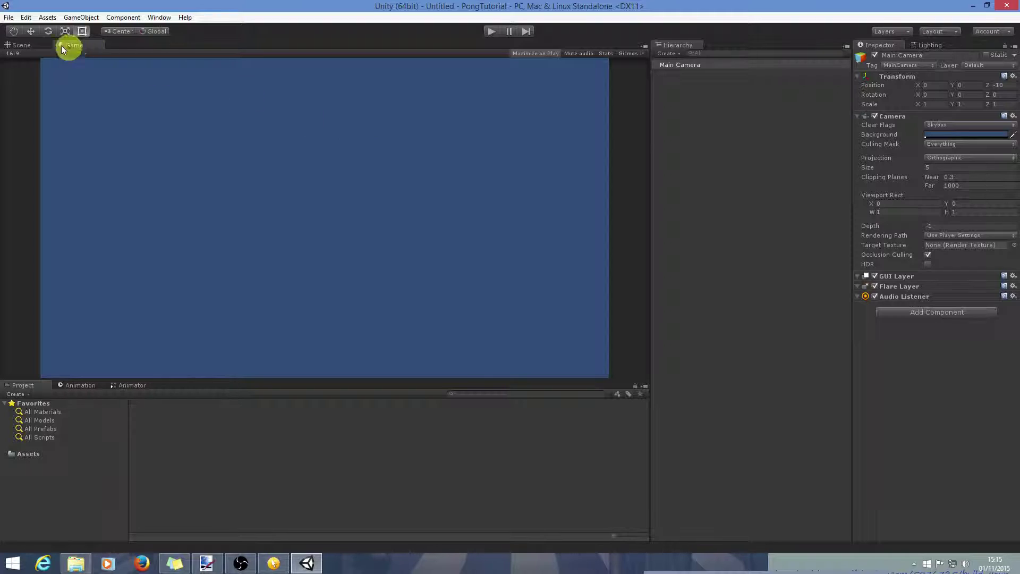
left_click(78, 19)
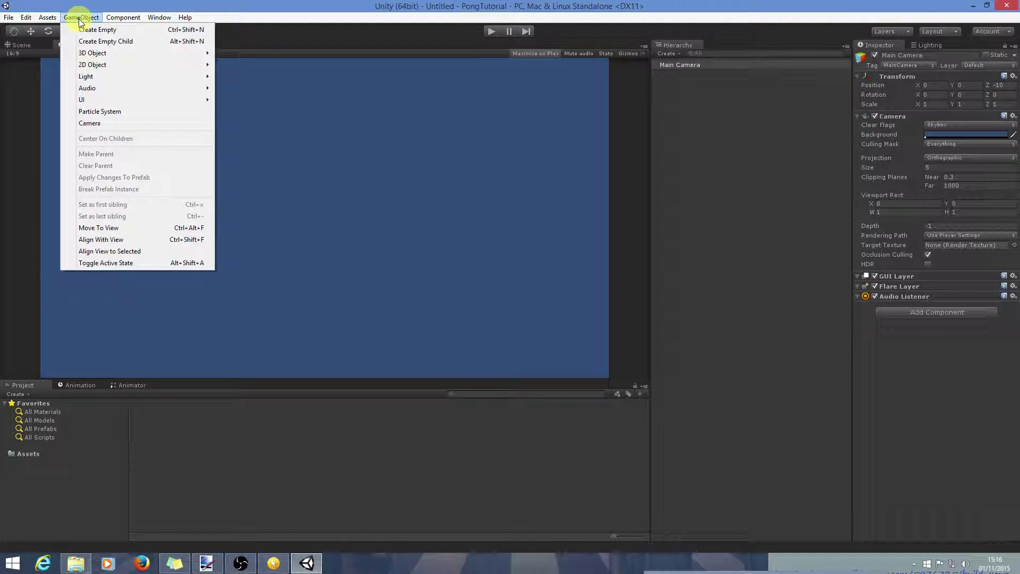
mouse_move(82, 65)
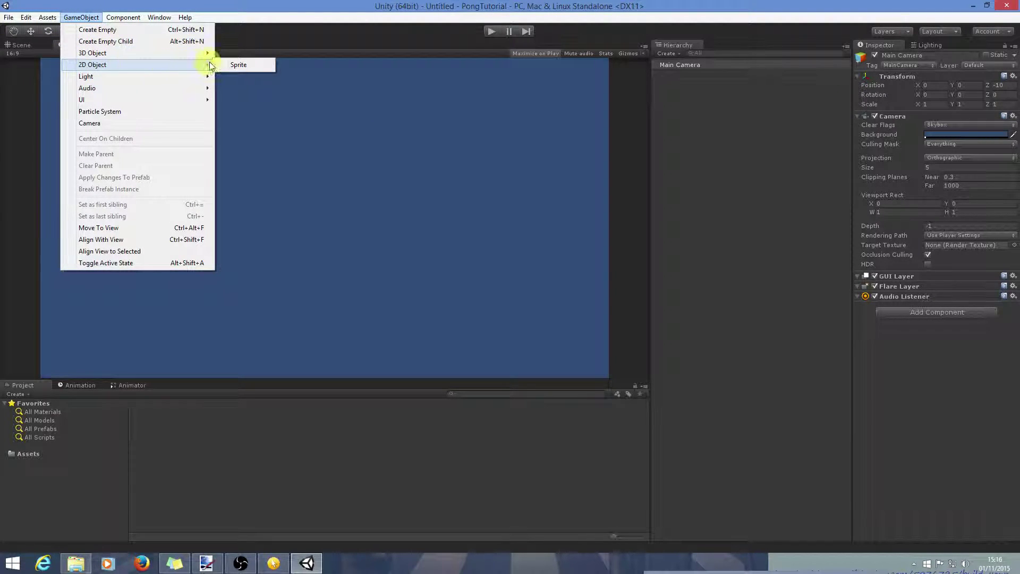
left_click(243, 64)
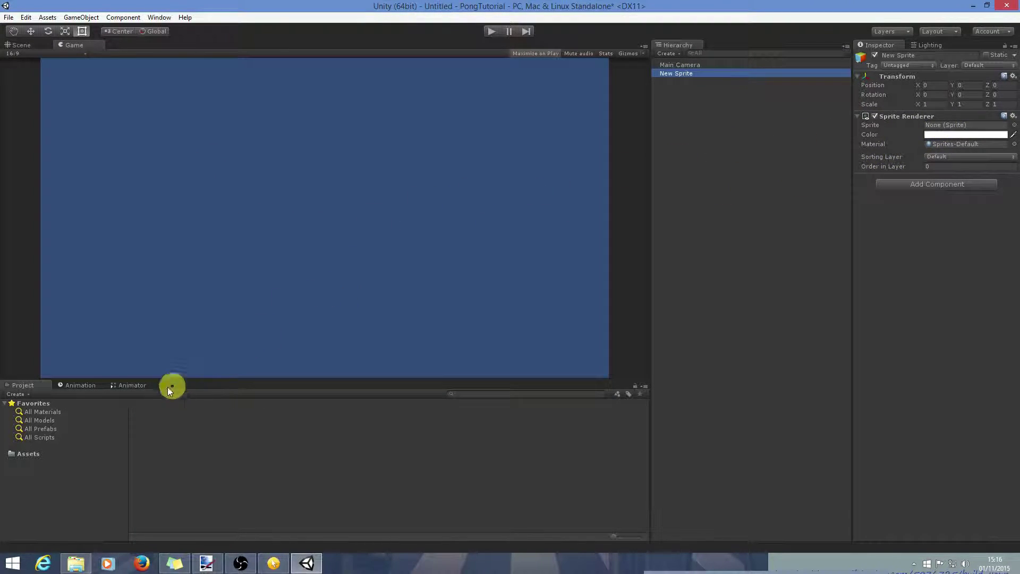
Step: Assign PongTexture to the New Sprite's Sprite Renderer so a white square appears
left_click(28, 454)
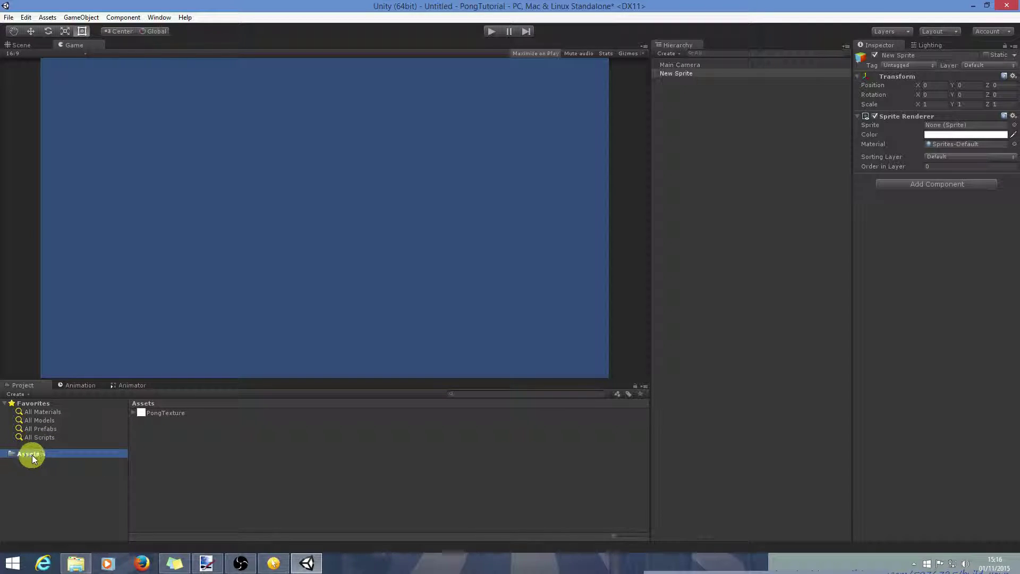
left_click_drag(168, 415, 954, 127)
left_click(488, 233)
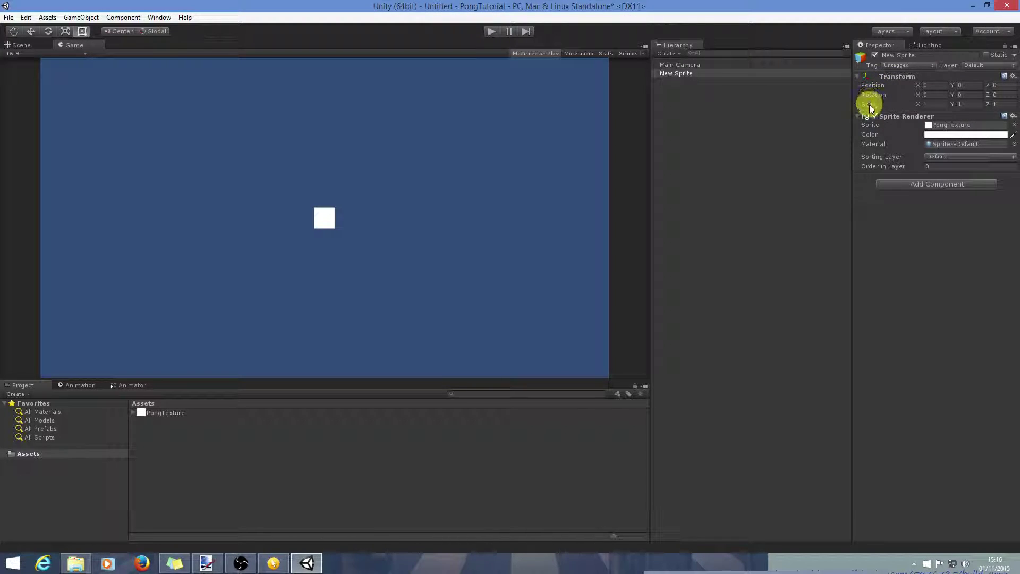
Step: Set the New Sprite's Transform scale to X 30 and Y 0.4
left_click(927, 104)
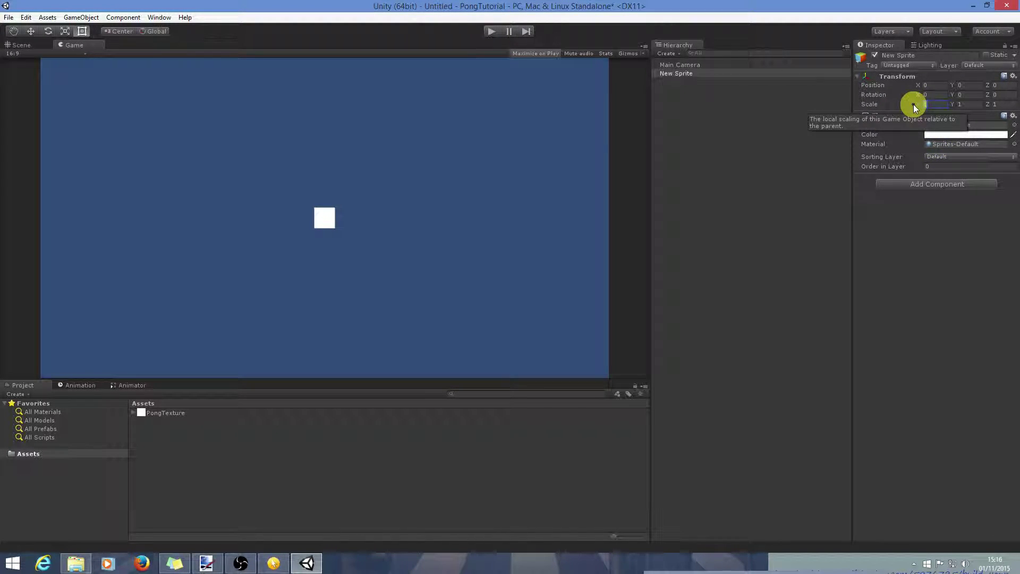
type("30")
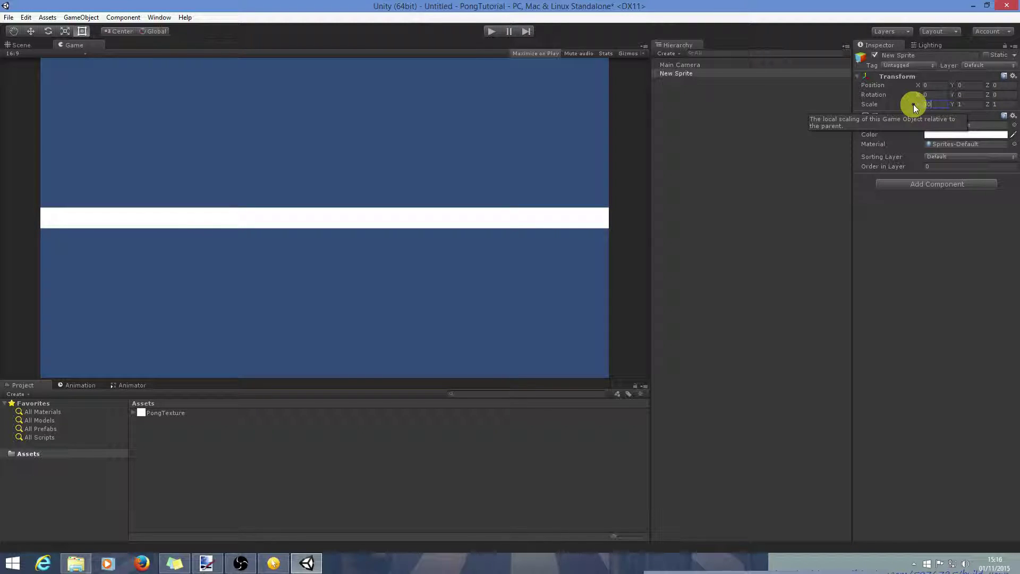
key("Tab")
type("0.4")
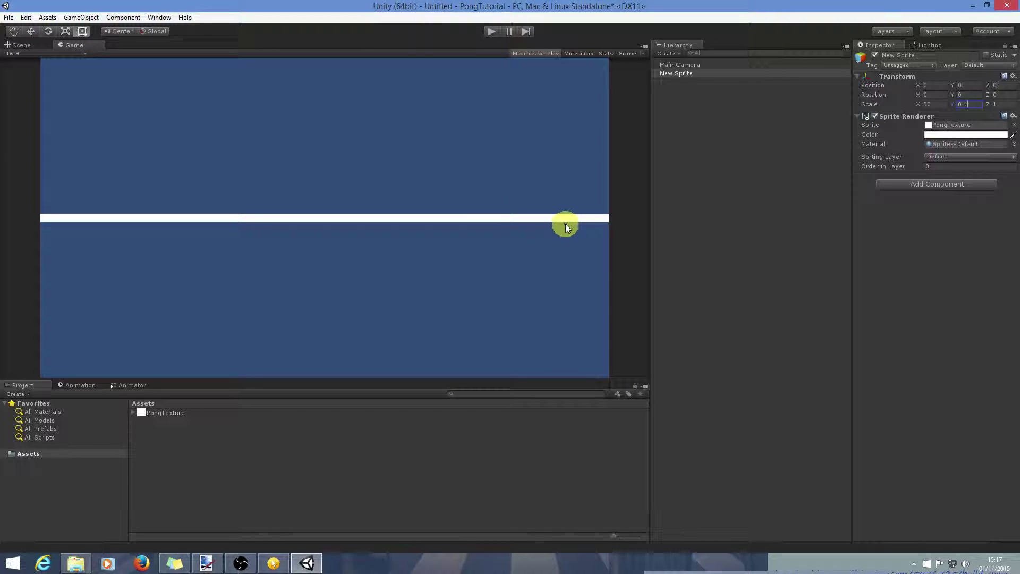
Step: Add a Box Collider 2D component to the bar sprite
left_click(893, 186)
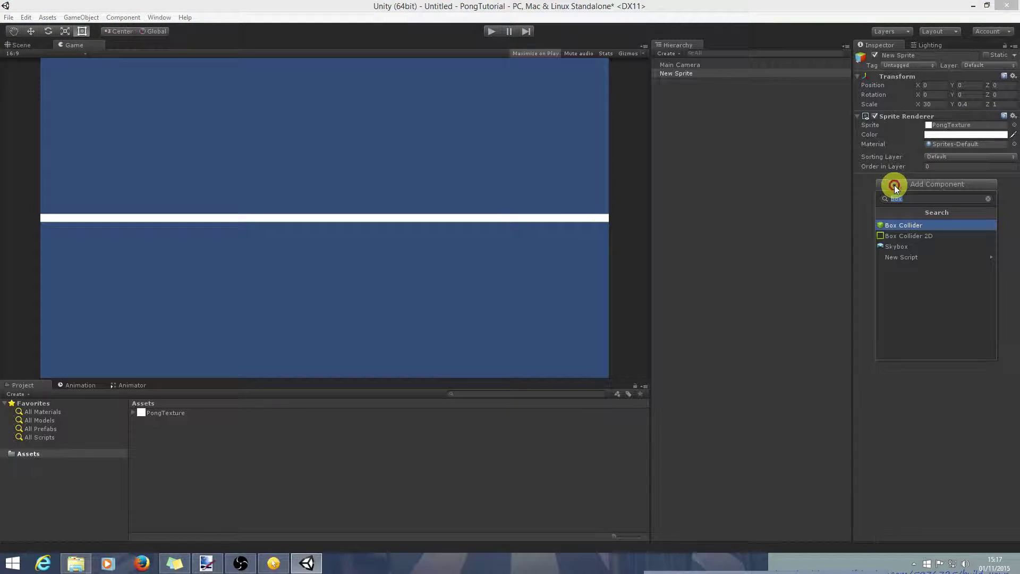
left_click(911, 235)
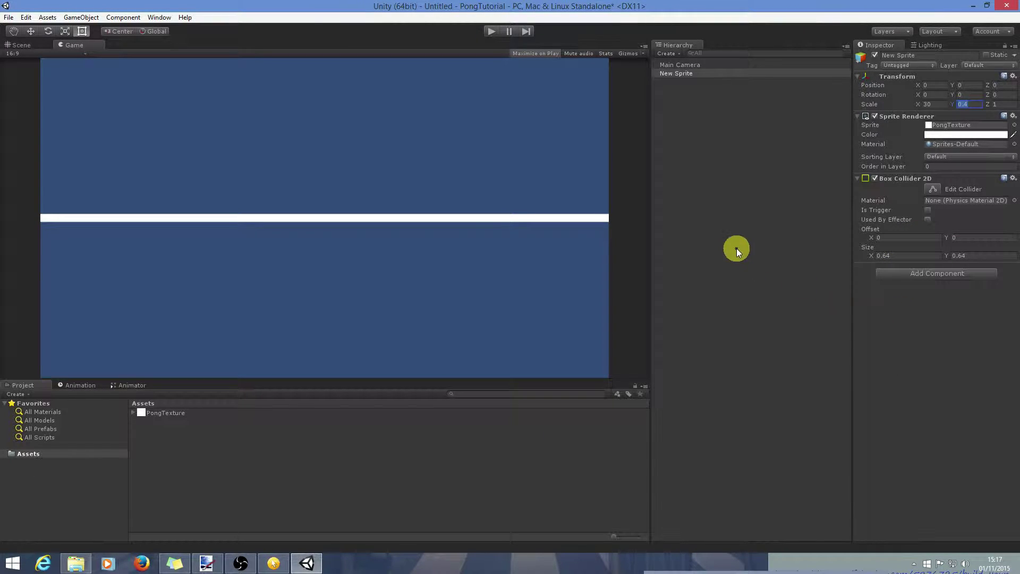
left_click(681, 74)
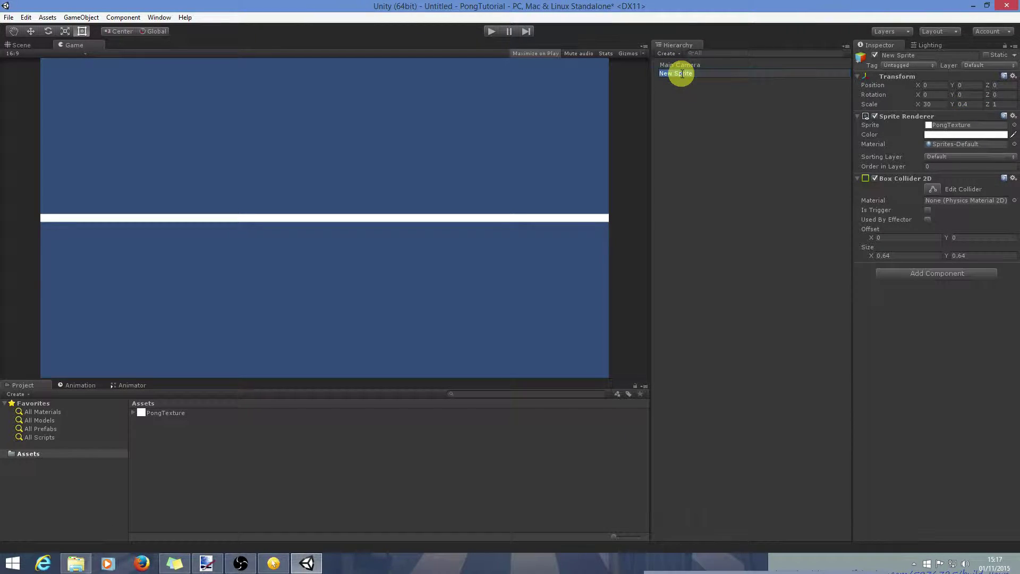
left_click(663, 94)
Step: Duplicate the bar sprite and start naming the copy TopBoundary
left_click(675, 74)
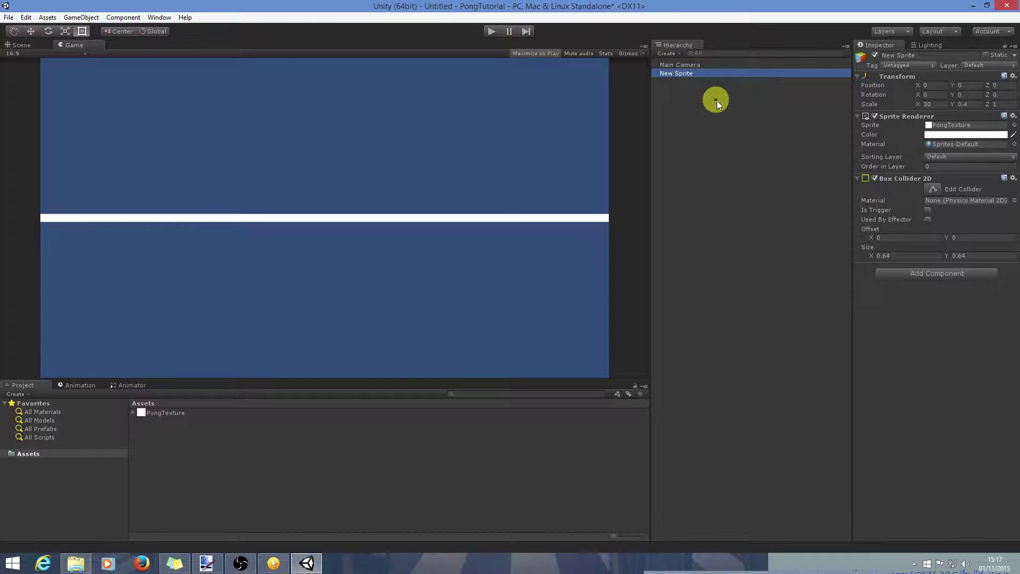
key("ctrl+d")
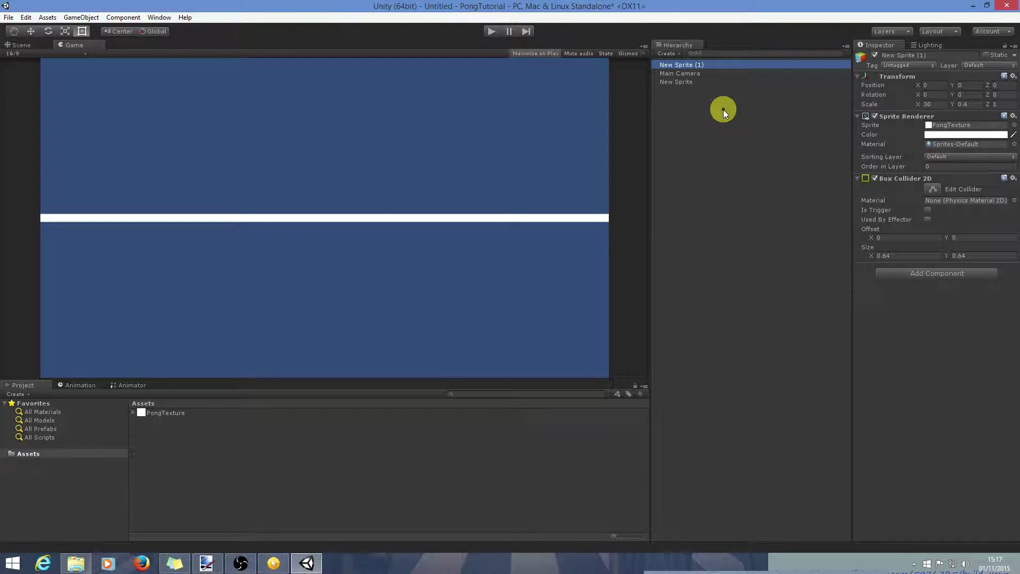
left_click(686, 65)
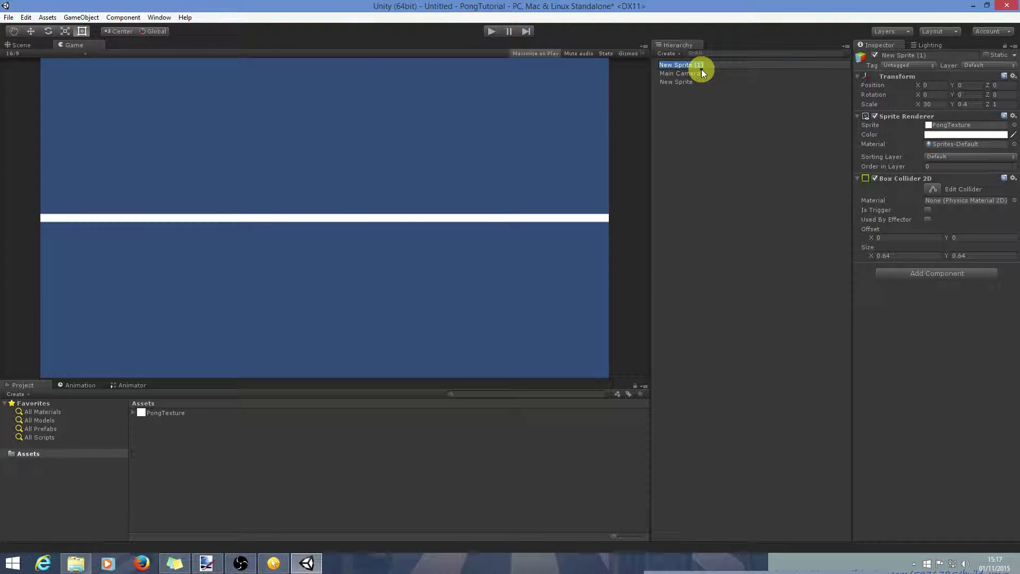
type("TopBoundary")
Step: Confirm the copy's name TopBoundary and rename the original bar BottomBoundary
key("Return")
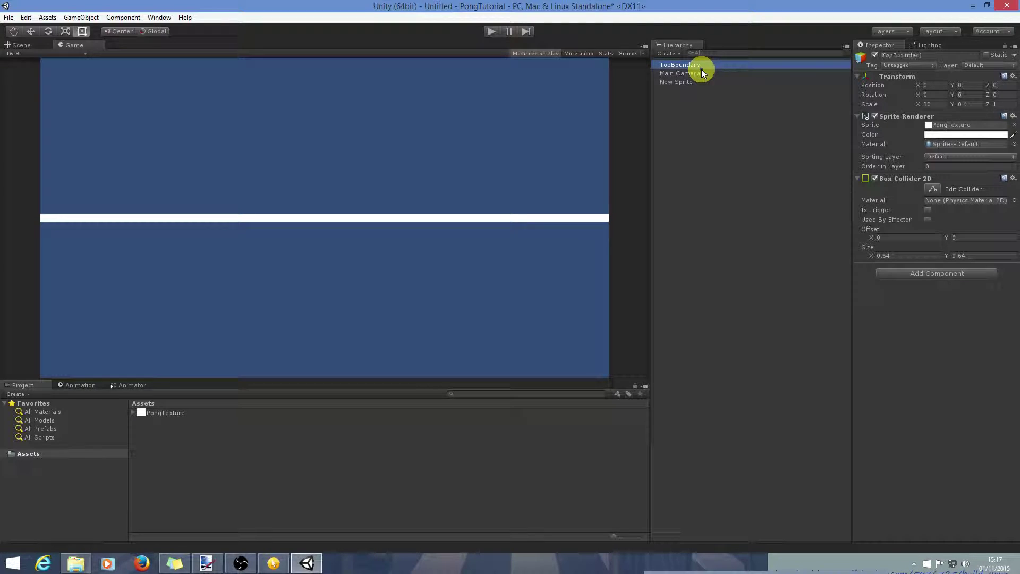
left_click(670, 83)
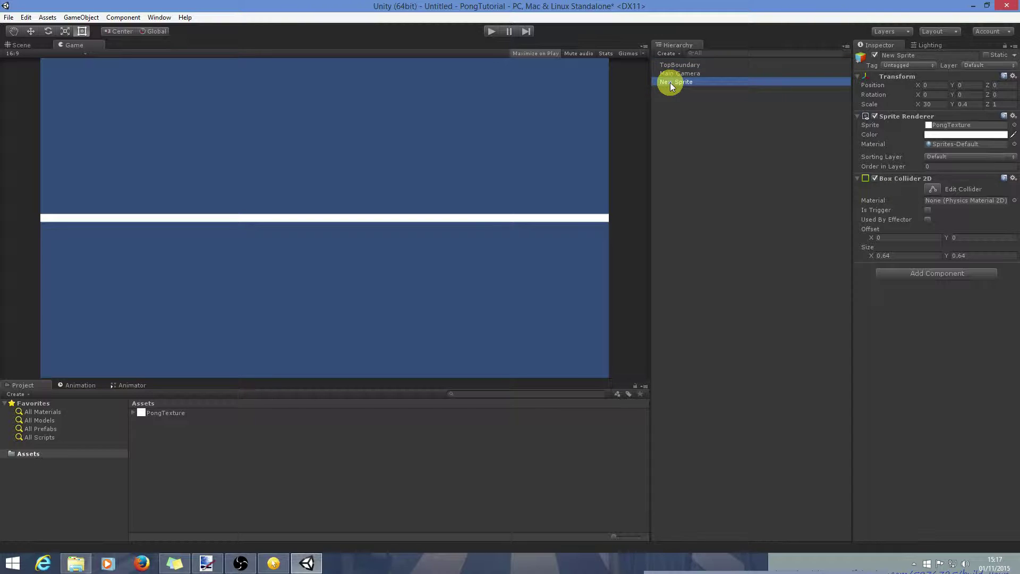
left_click(671, 83)
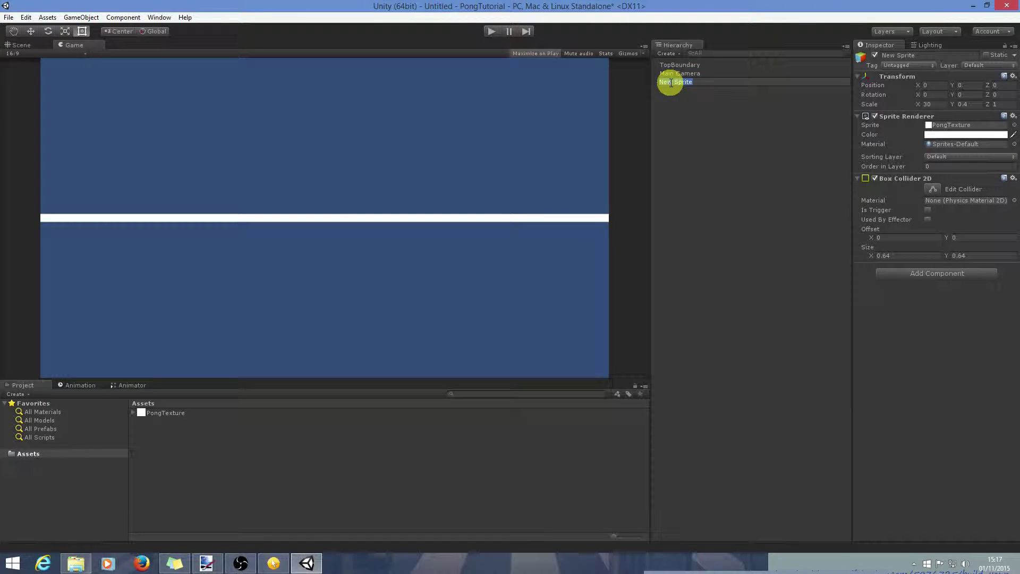
type("BottomBoundary")
key("Return")
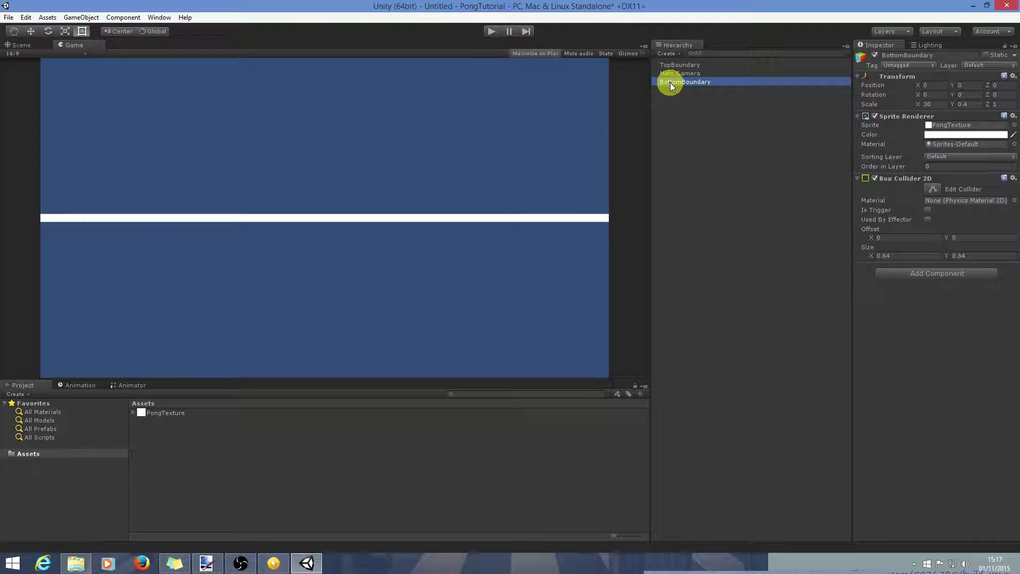
Step: Dock the Game view beside the Scene view and widen both panes
left_click(36, 46)
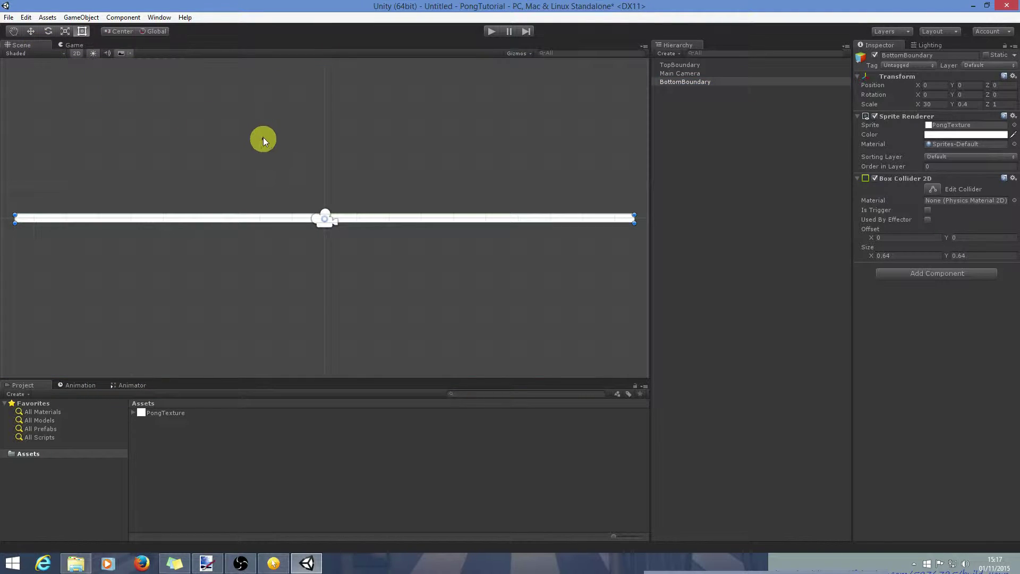
left_click(79, 46)
left_click_drag(116, 62, 572, 196)
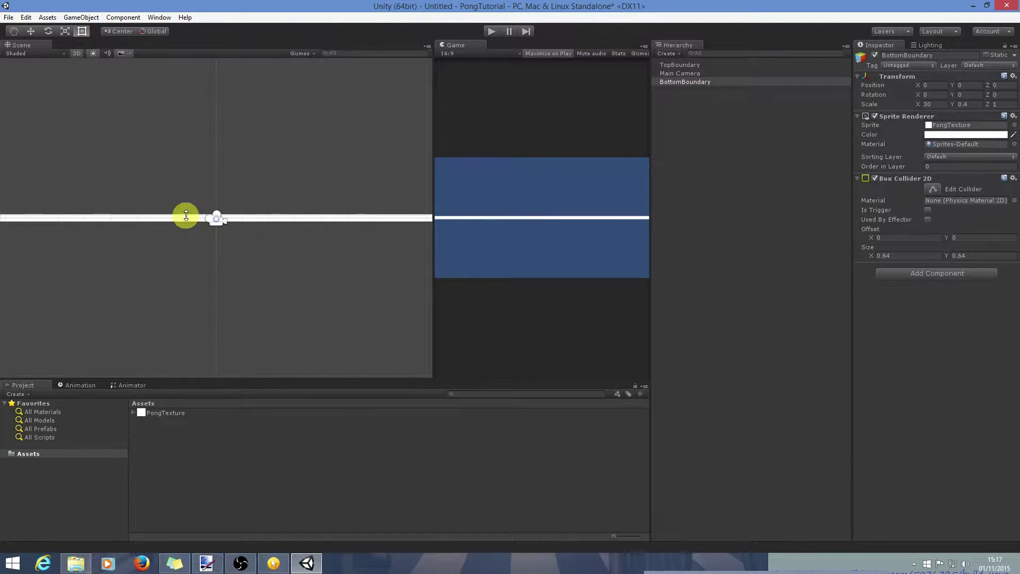
left_click_drag(433, 128, 331, 129)
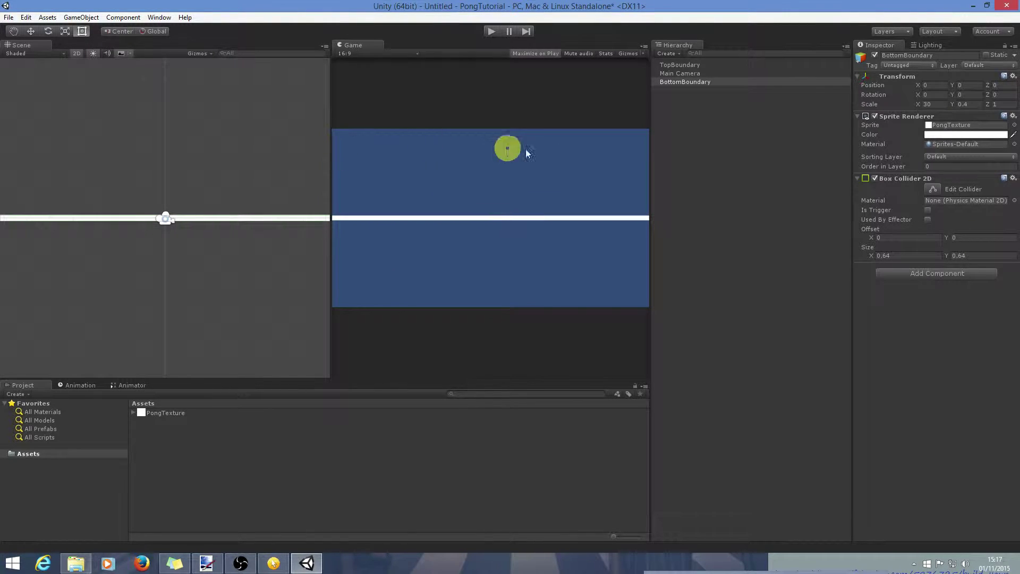
left_click_drag(648, 149, 727, 148)
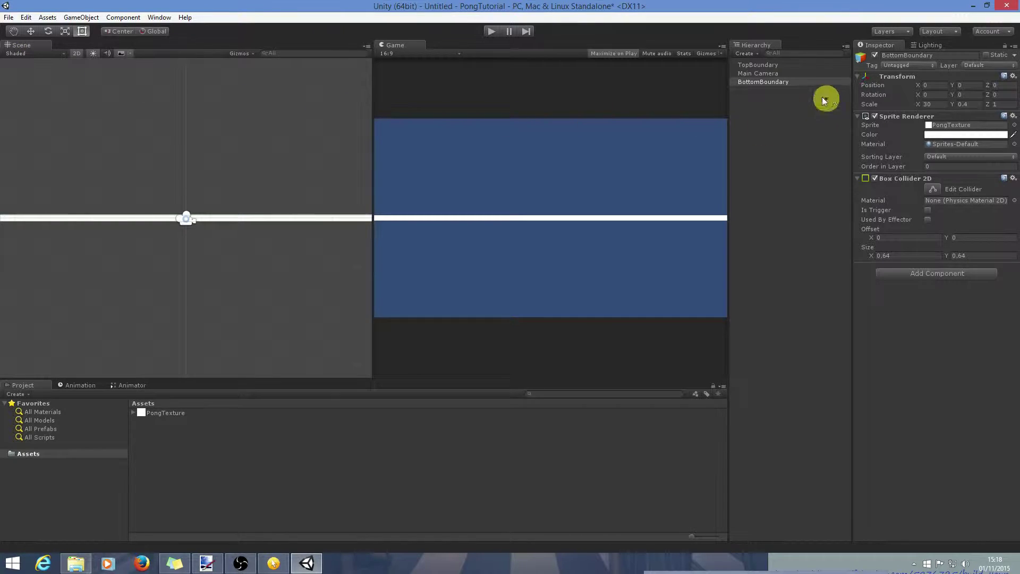
Step: Move BottomBoundary down to Y -4.98 and TopBoundary up to Y 4.91
left_click(30, 31)
left_click_drag(184, 177, 180, 299)
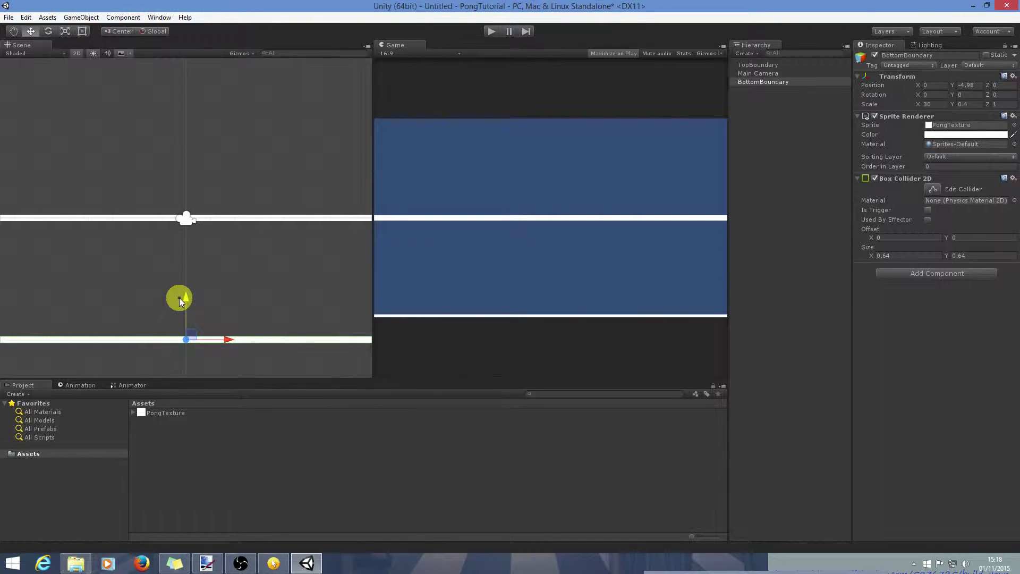
left_click(760, 66)
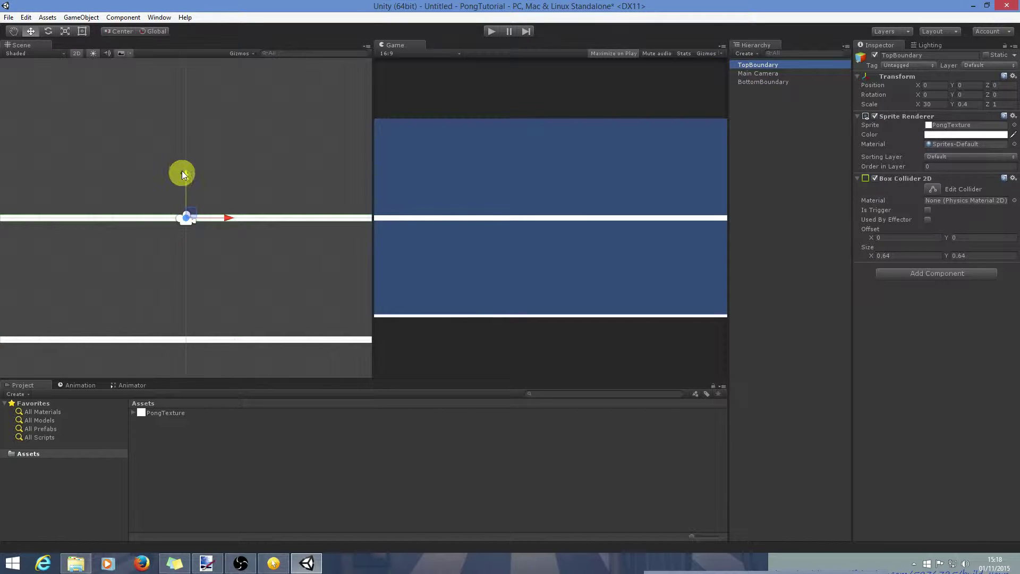
left_click_drag(186, 177, 177, 58)
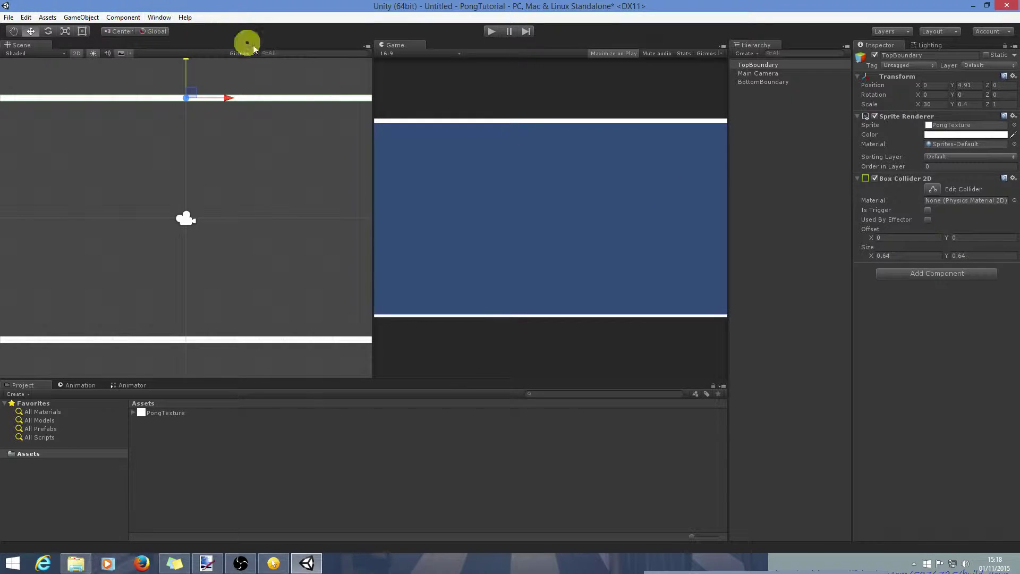
left_click(775, 159)
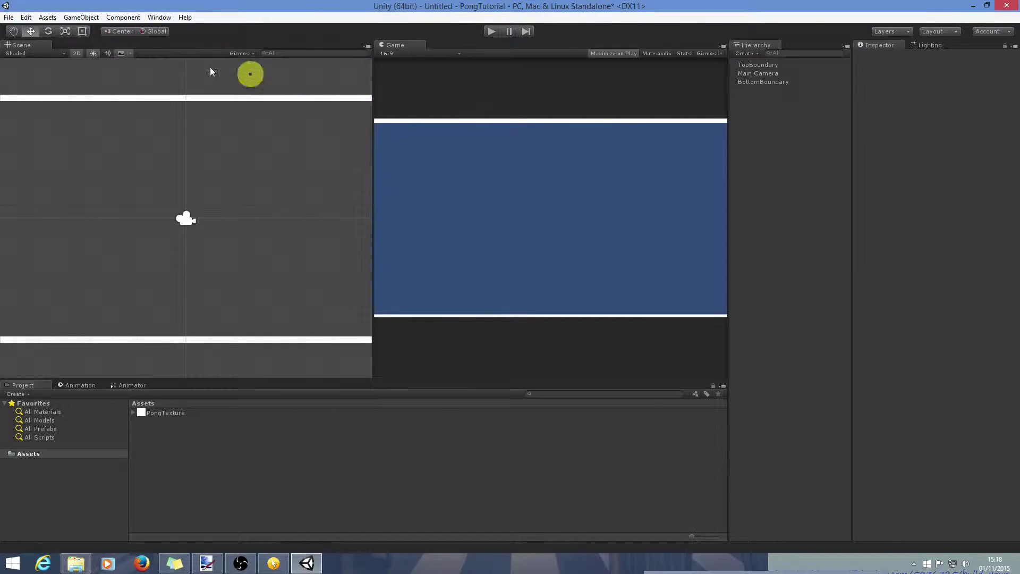
Step: Create another 2D sprite and assign it the PongTexture image
left_click(76, 19)
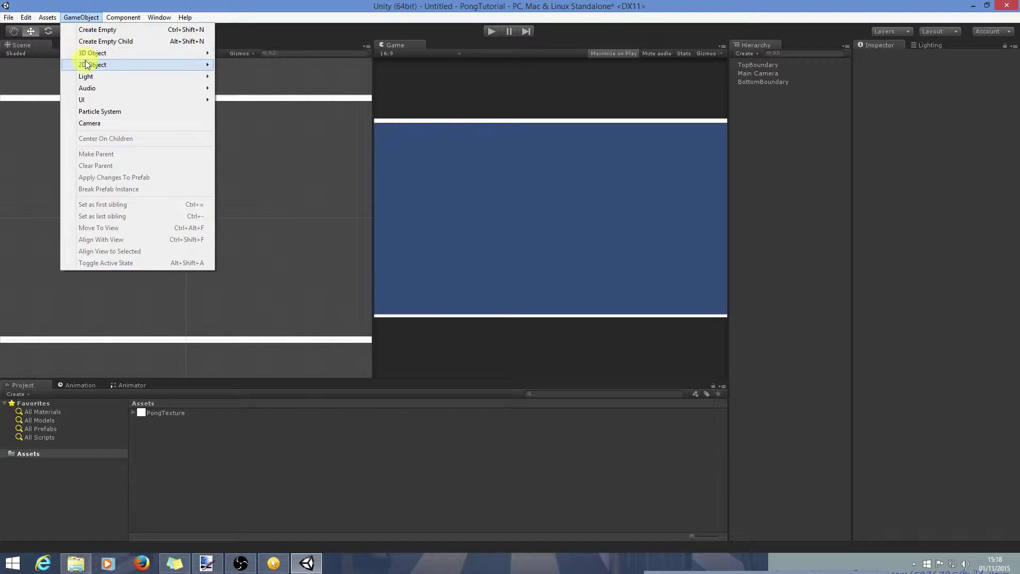
mouse_move(85, 66)
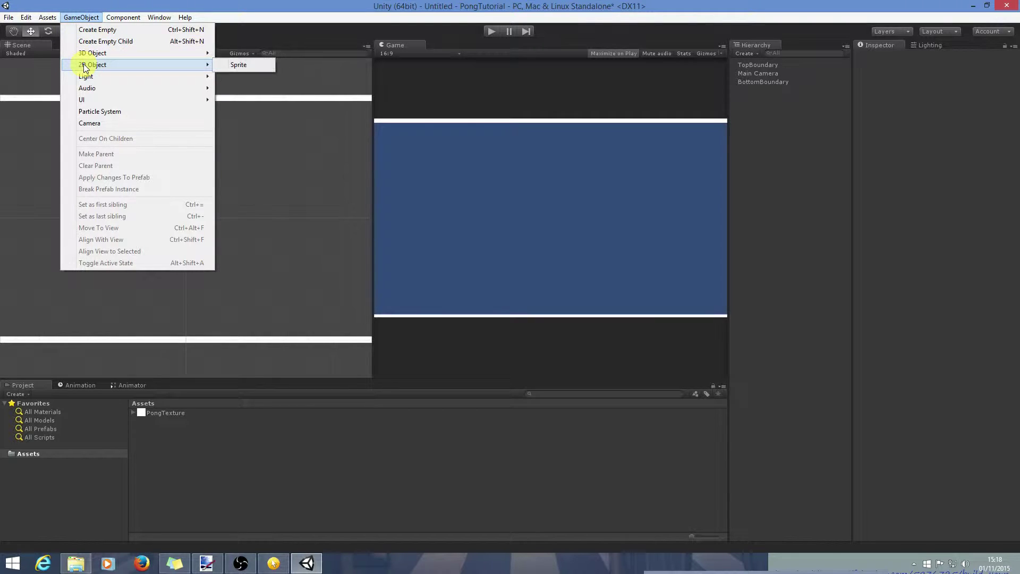
left_click(243, 64)
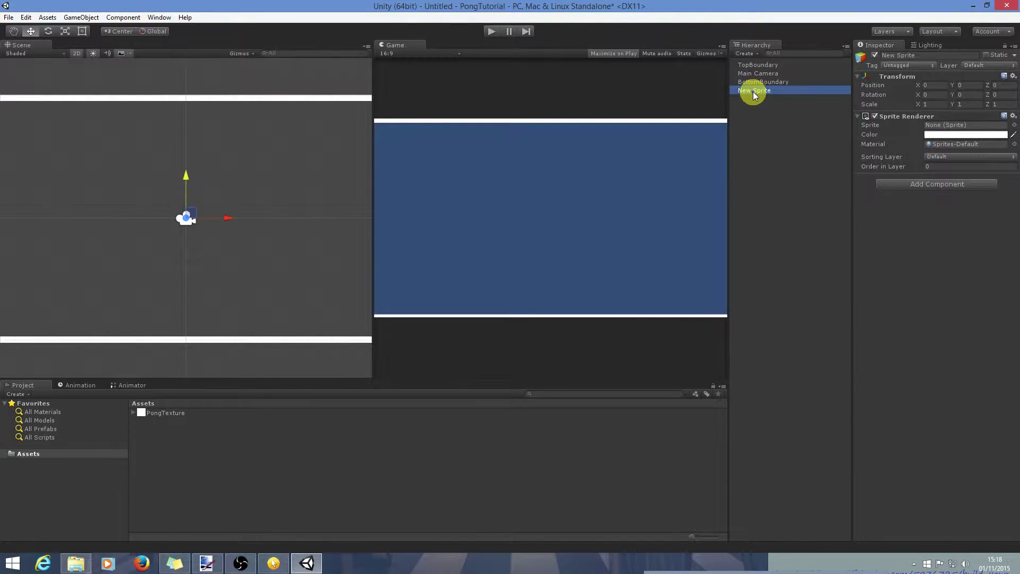
left_click(811, 171)
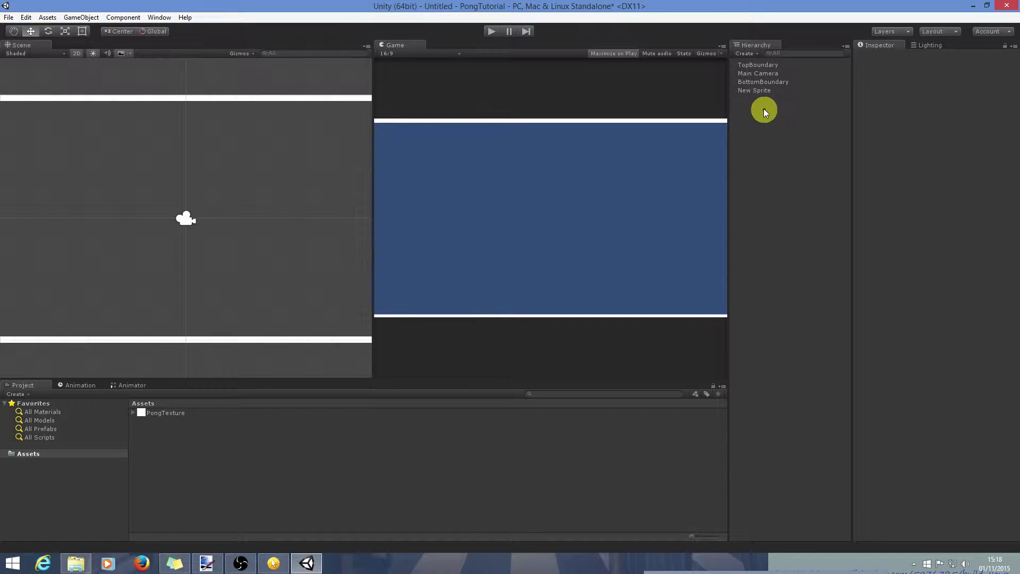
left_click(760, 90)
left_click_drag(159, 413, 937, 127)
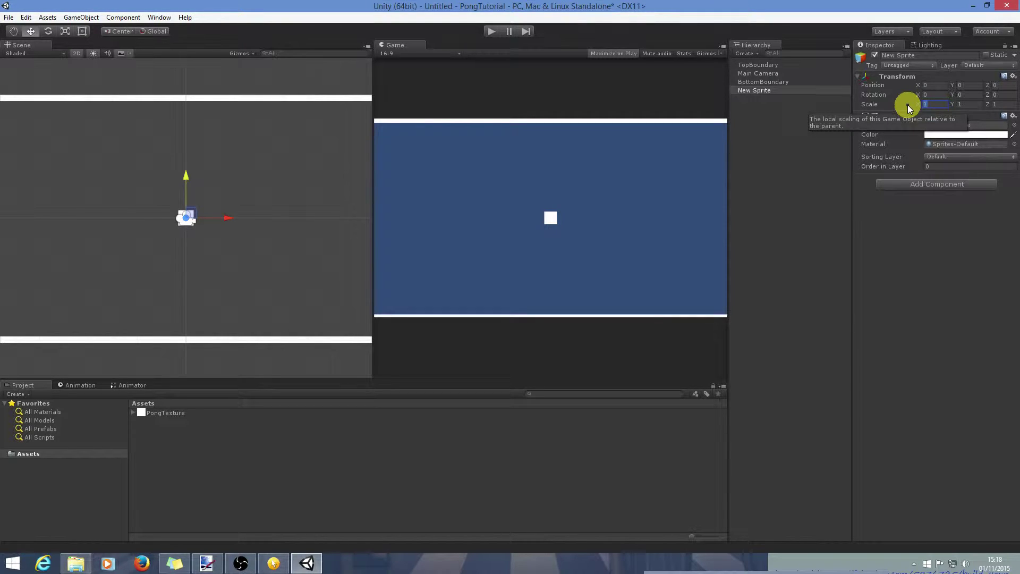
Step: Scale the new sprite to X 0.4 and Y 1.5 to form a paddle
type("0.4")
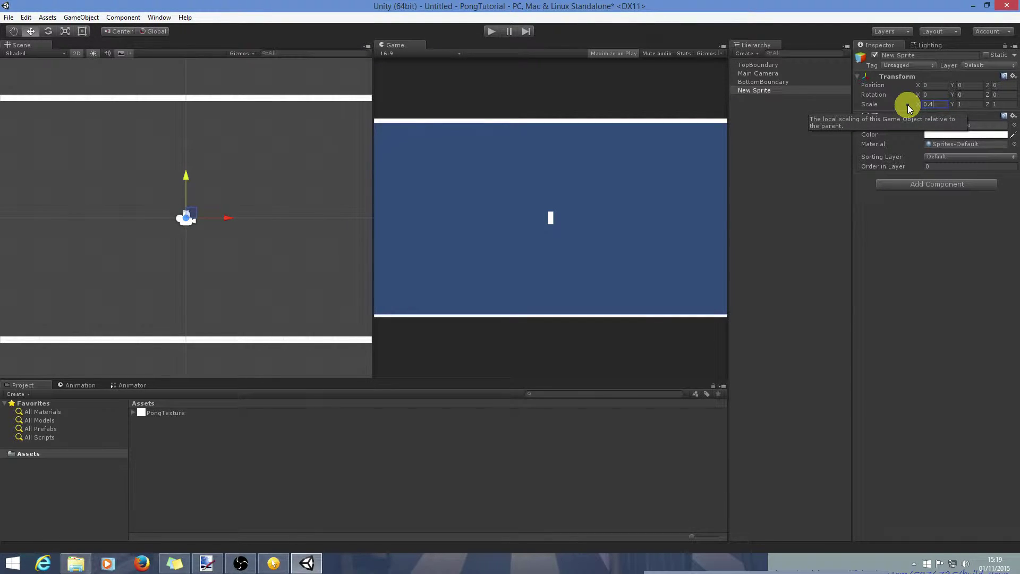
left_click(965, 106)
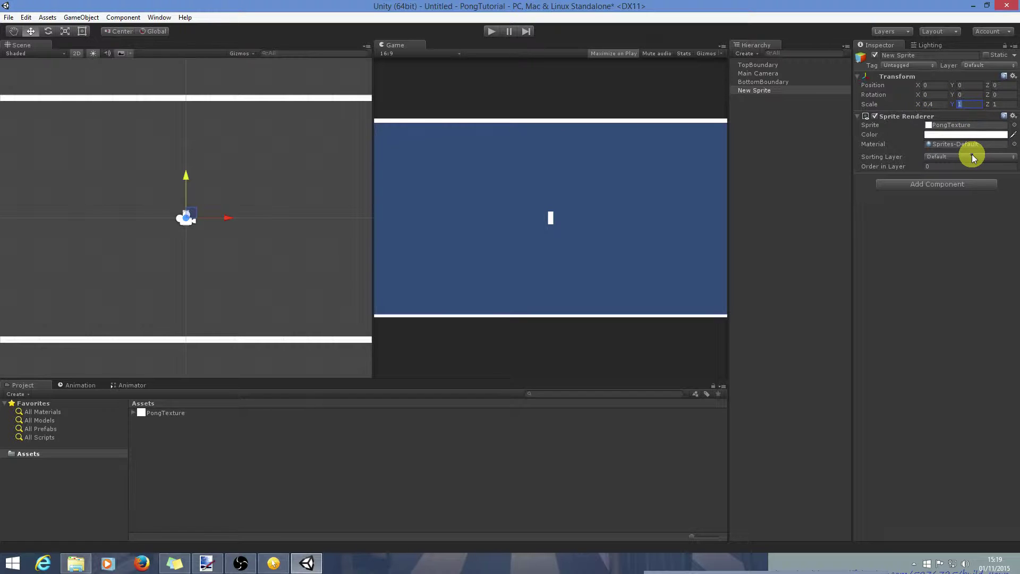
type("1.5")
left_click(922, 185)
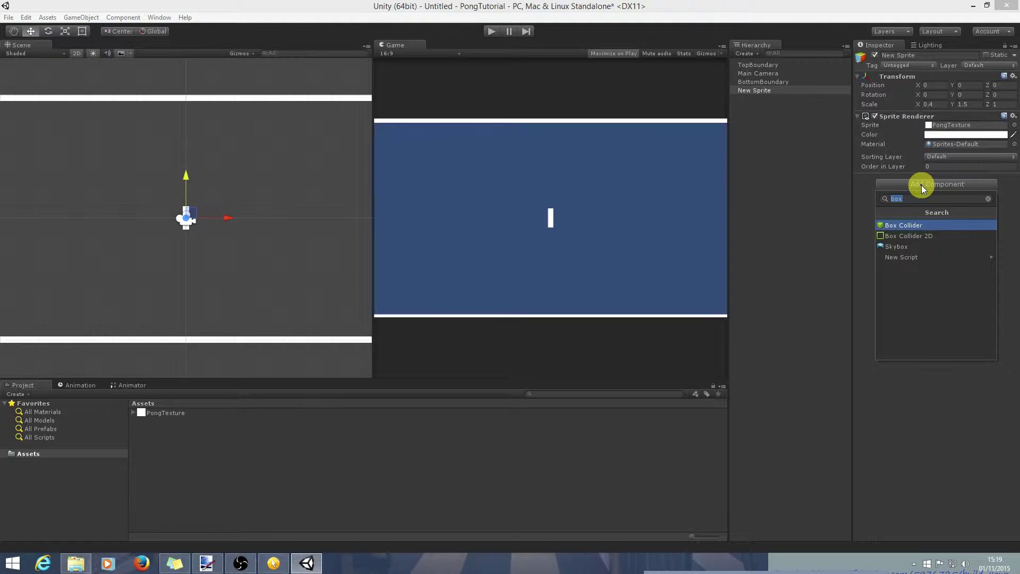
Step: Add a Box Collider 2D and a Rigidbody 2D (Gravity Scale 1) to the New Sprite paddle
left_click(923, 234)
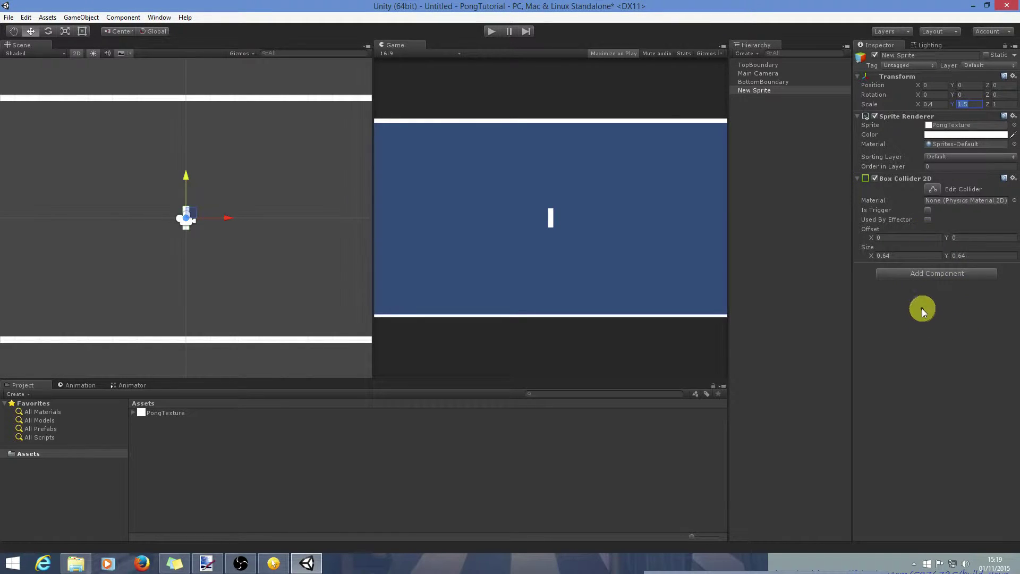
left_click(923, 274)
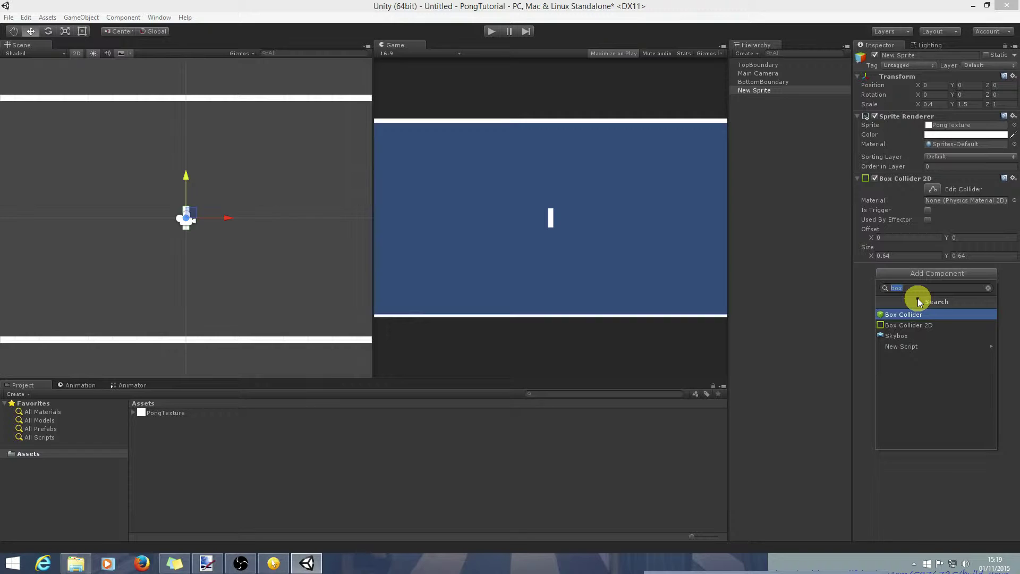
type("ri")
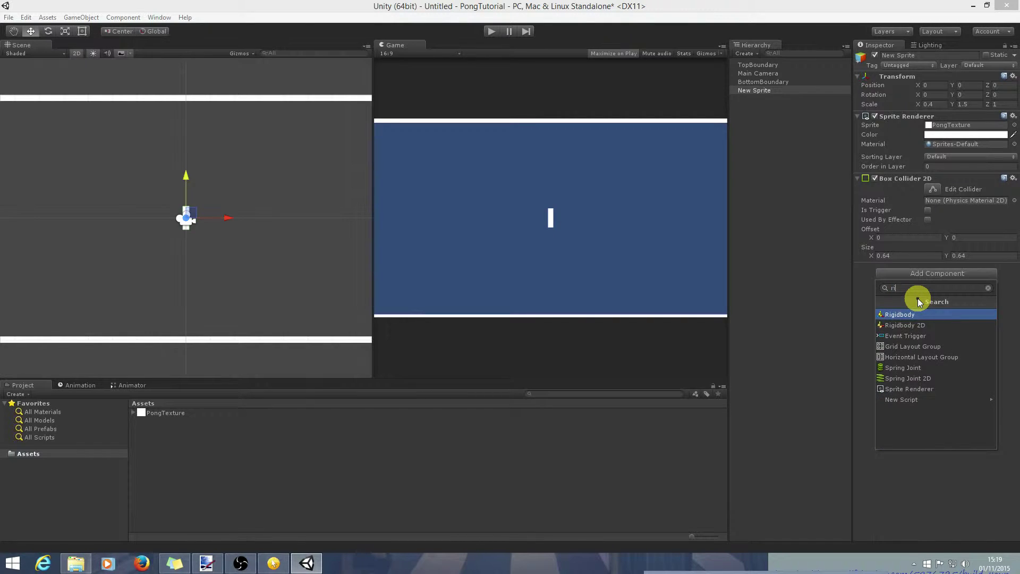
key("Down")
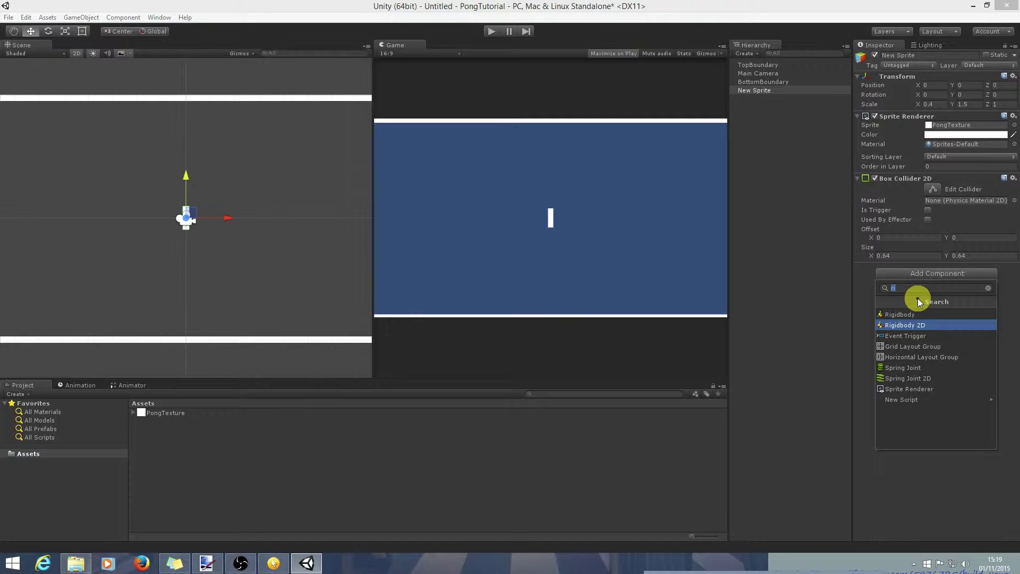
left_click(913, 324)
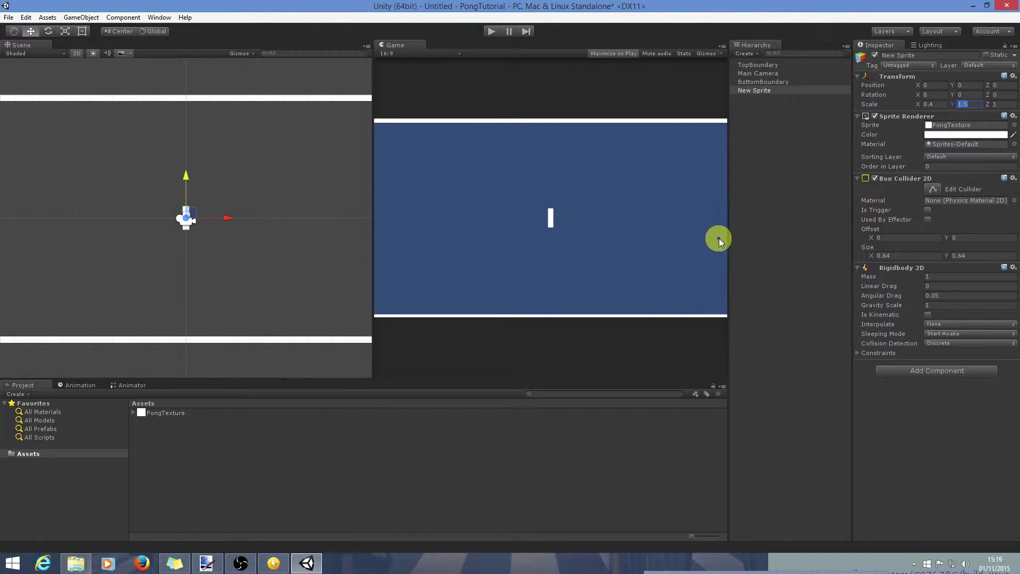
left_click(755, 91)
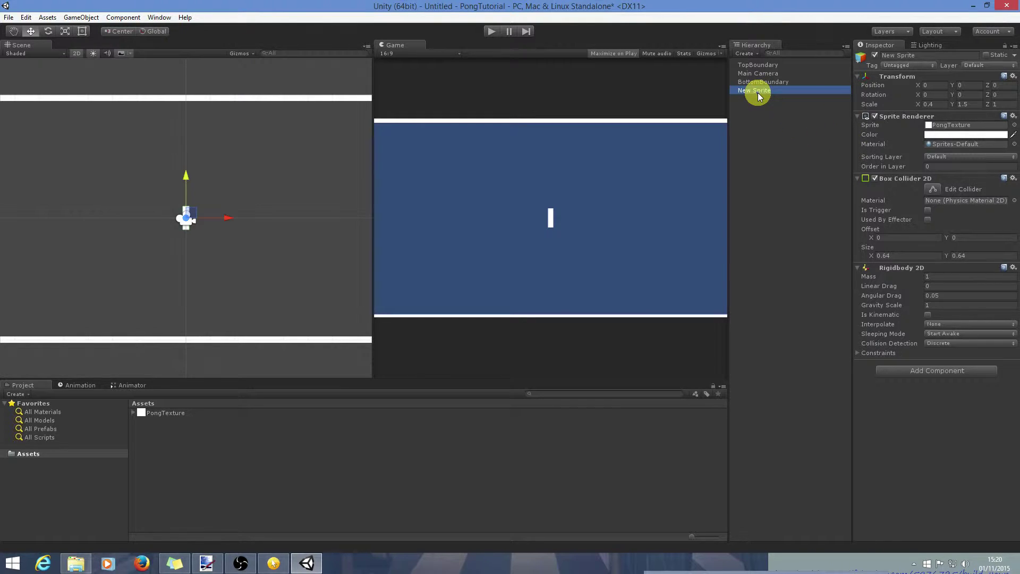
Step: Duplicate the paddle sprite and name the copy Paddle1
key("ctrl+d")
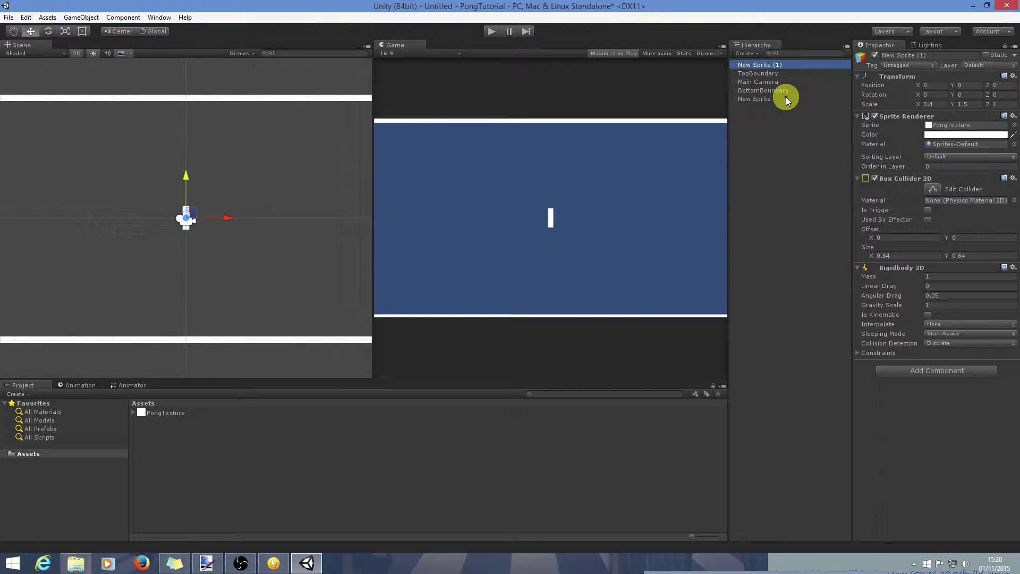
left_click(771, 65)
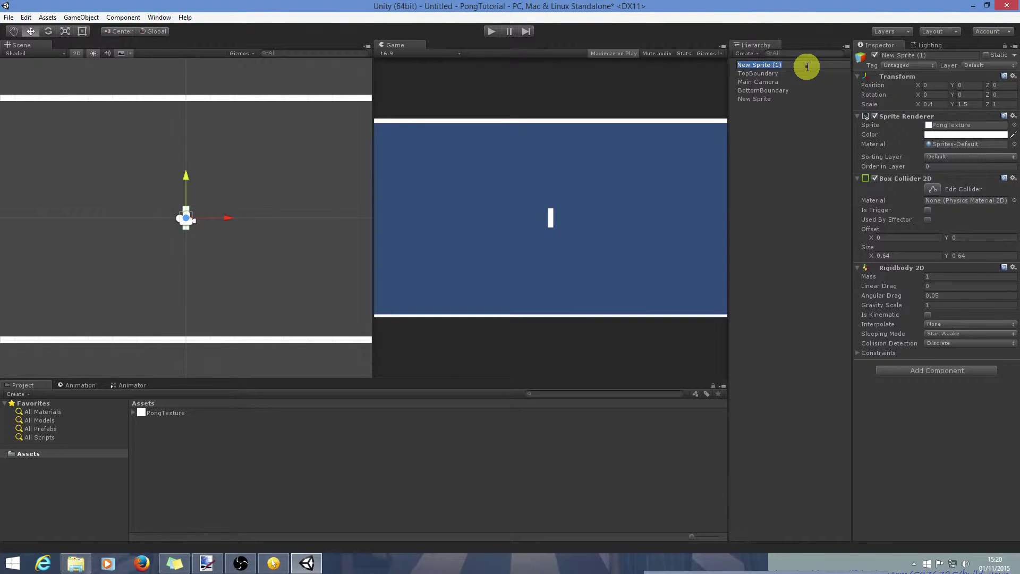
type("Paddle1")
key("Return")
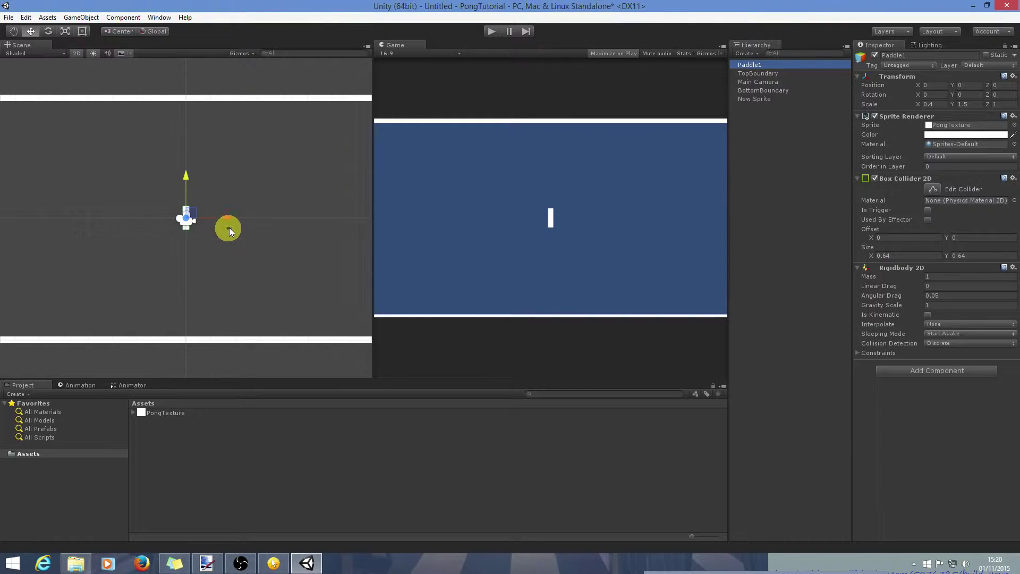
Step: Move Paddle1 left to the play field's edge at about X -8.64
left_click_drag(226, 218, 14, 216)
left_click(409, 213)
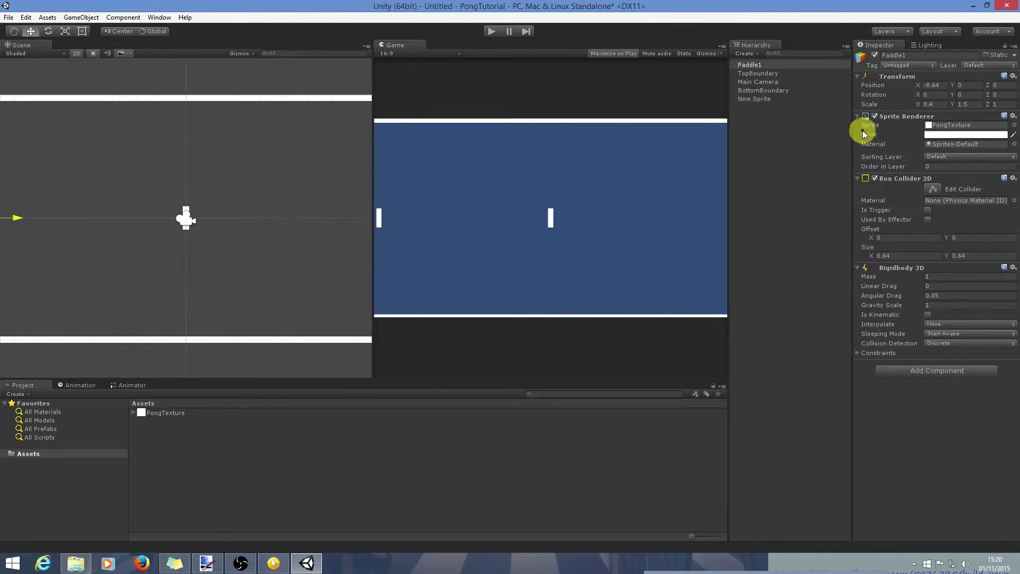
left_click(751, 101)
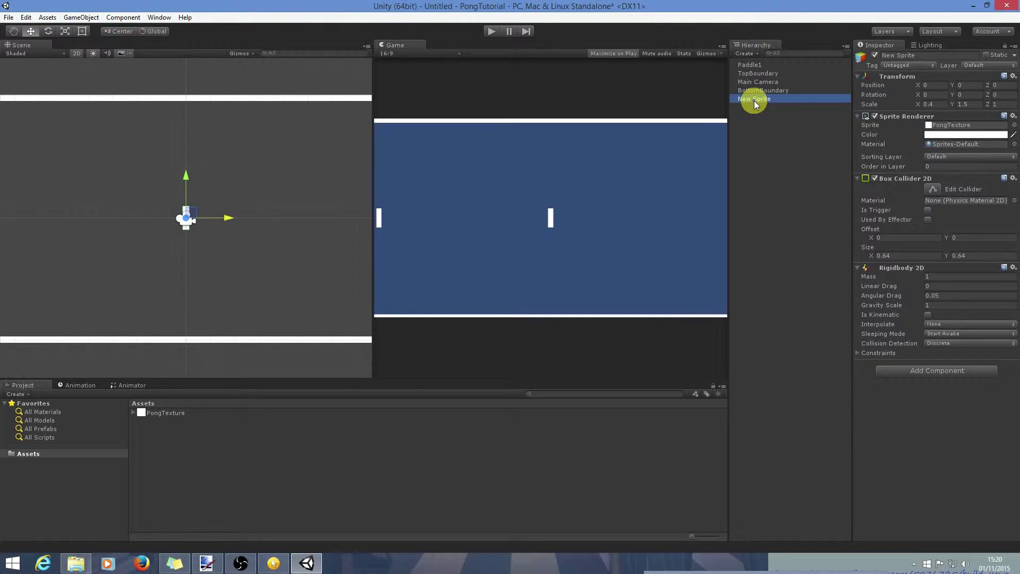
Step: Rename the original centred New Sprite paddle to Paddle2
left_click(754, 101)
type("P")
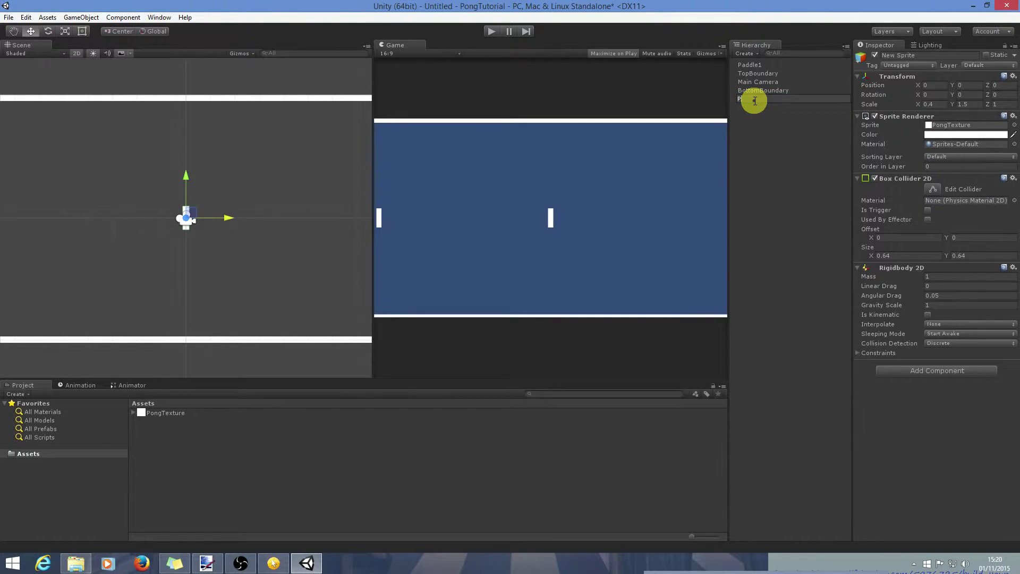
type("addle2")
key("Return")
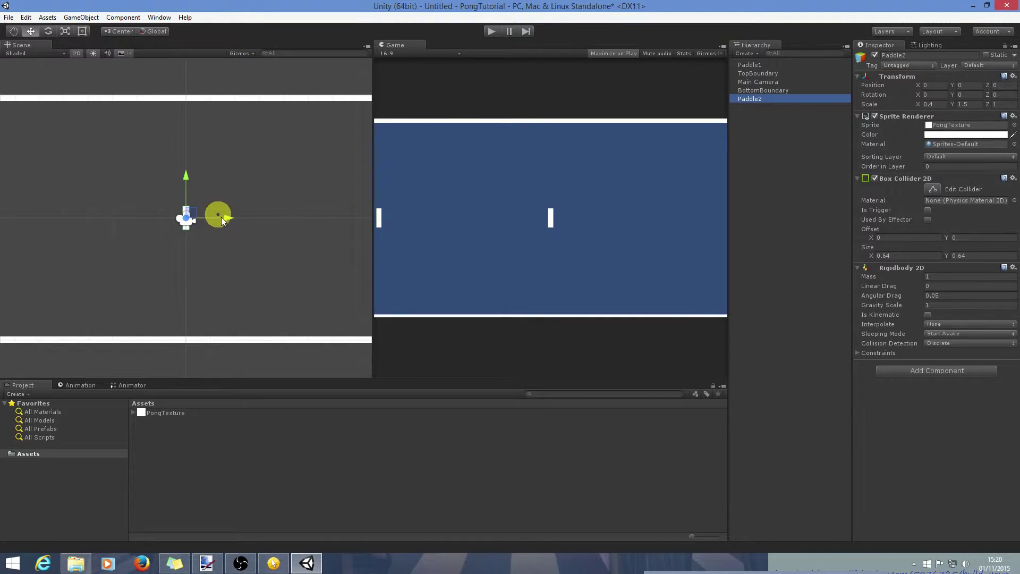